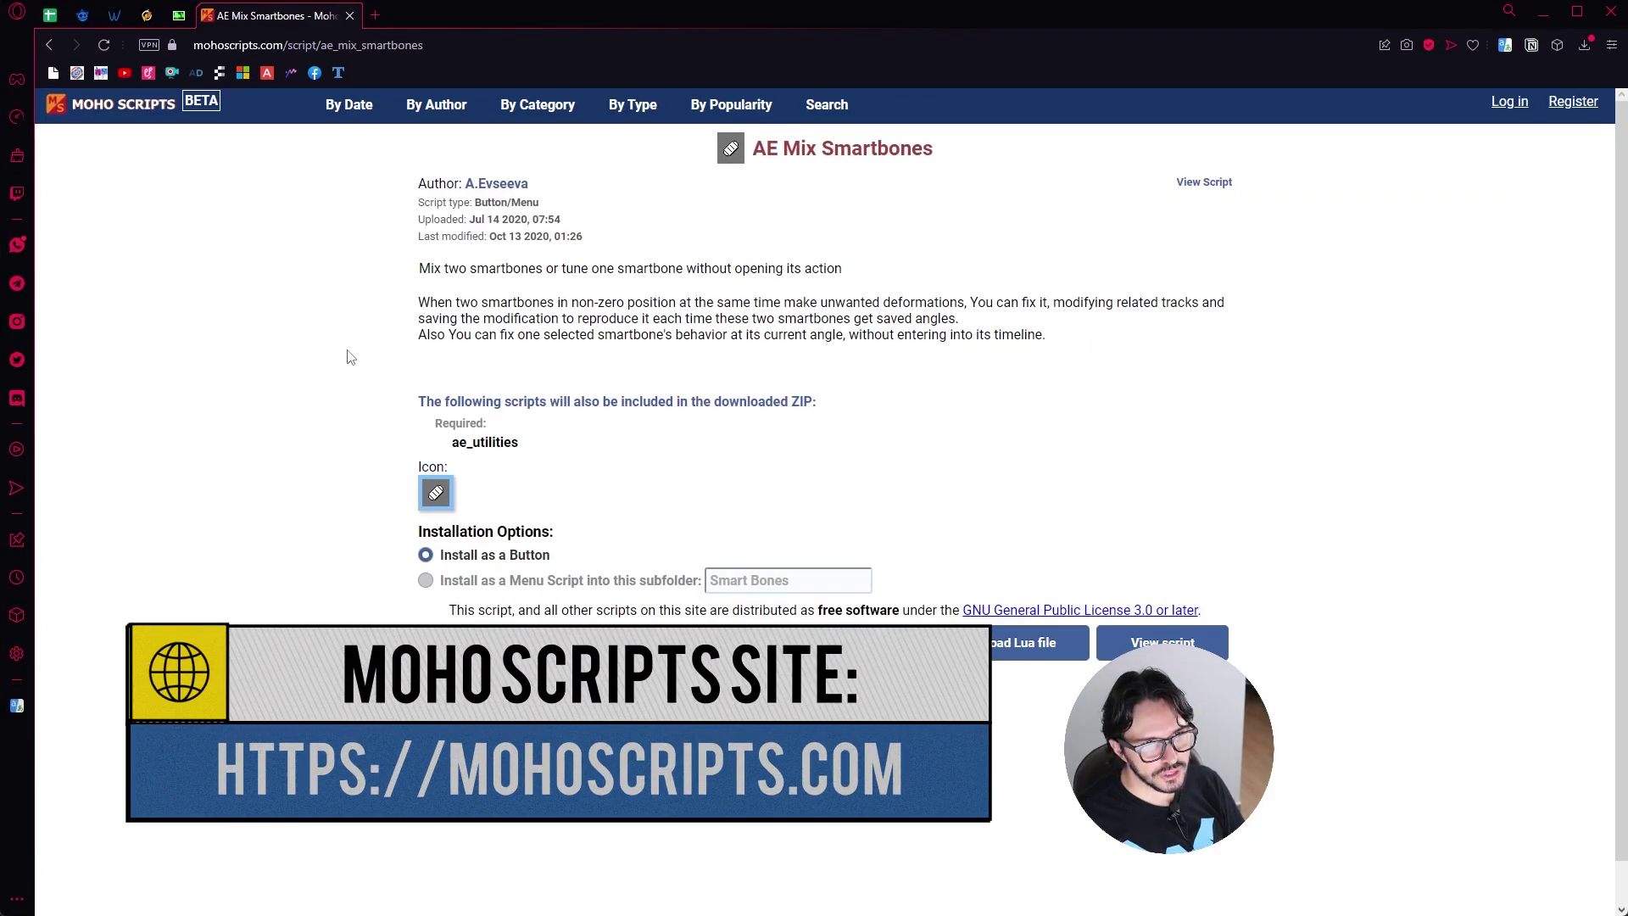
Step: On the site's latest scripts, sort by popularity and open the AE Mix Smartbones script page
left_click(121, 105)
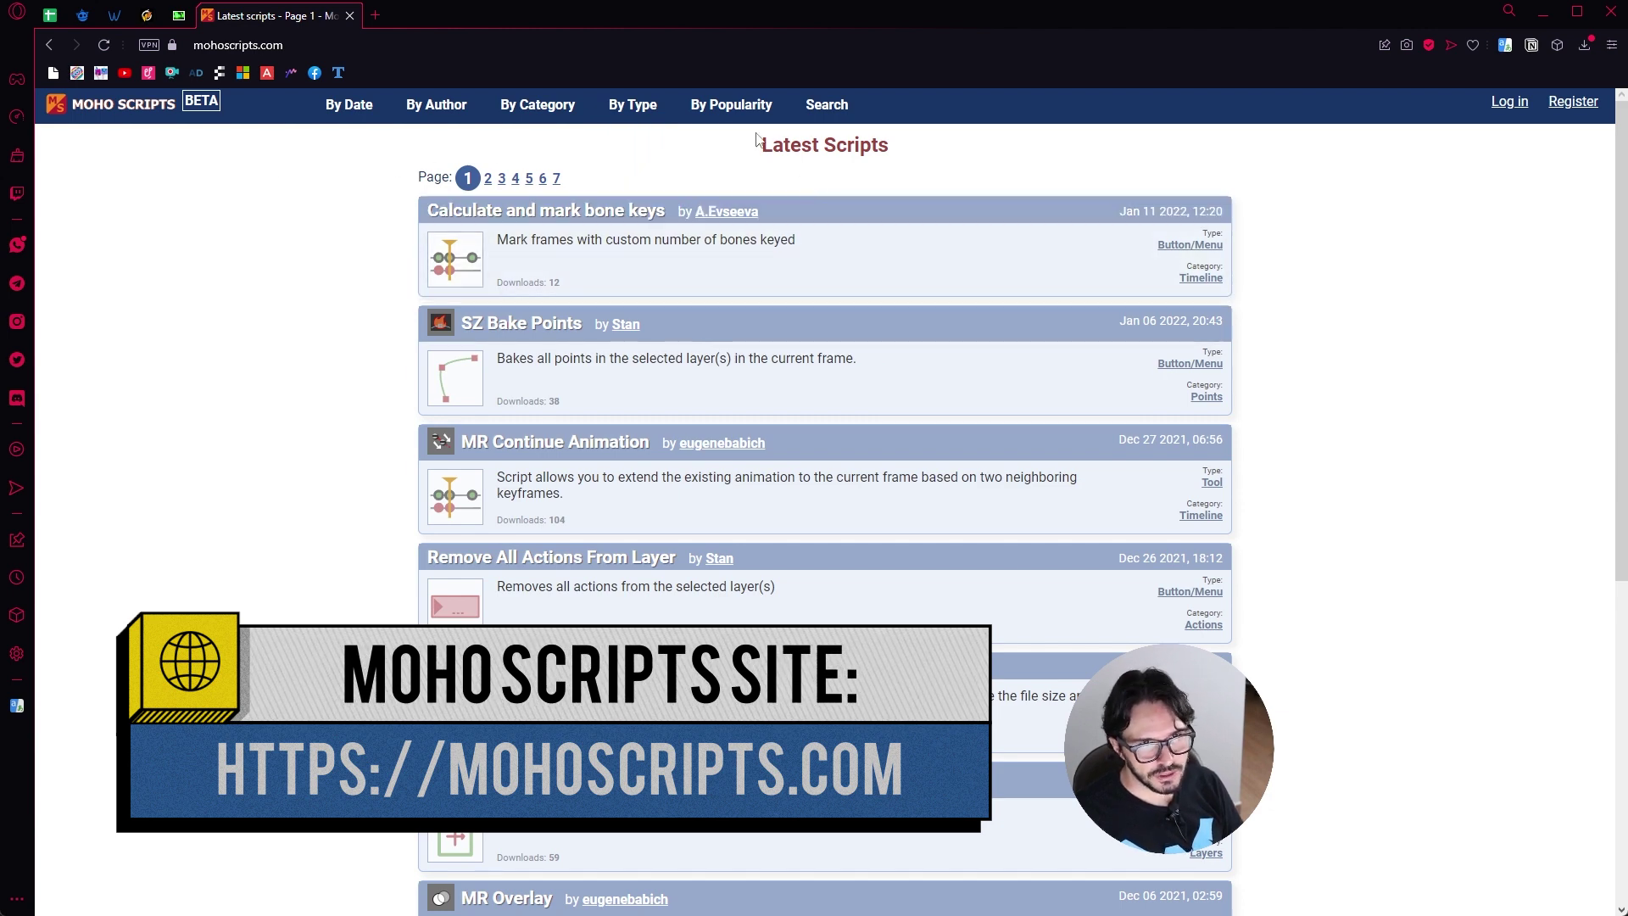
mouse_move(731, 104)
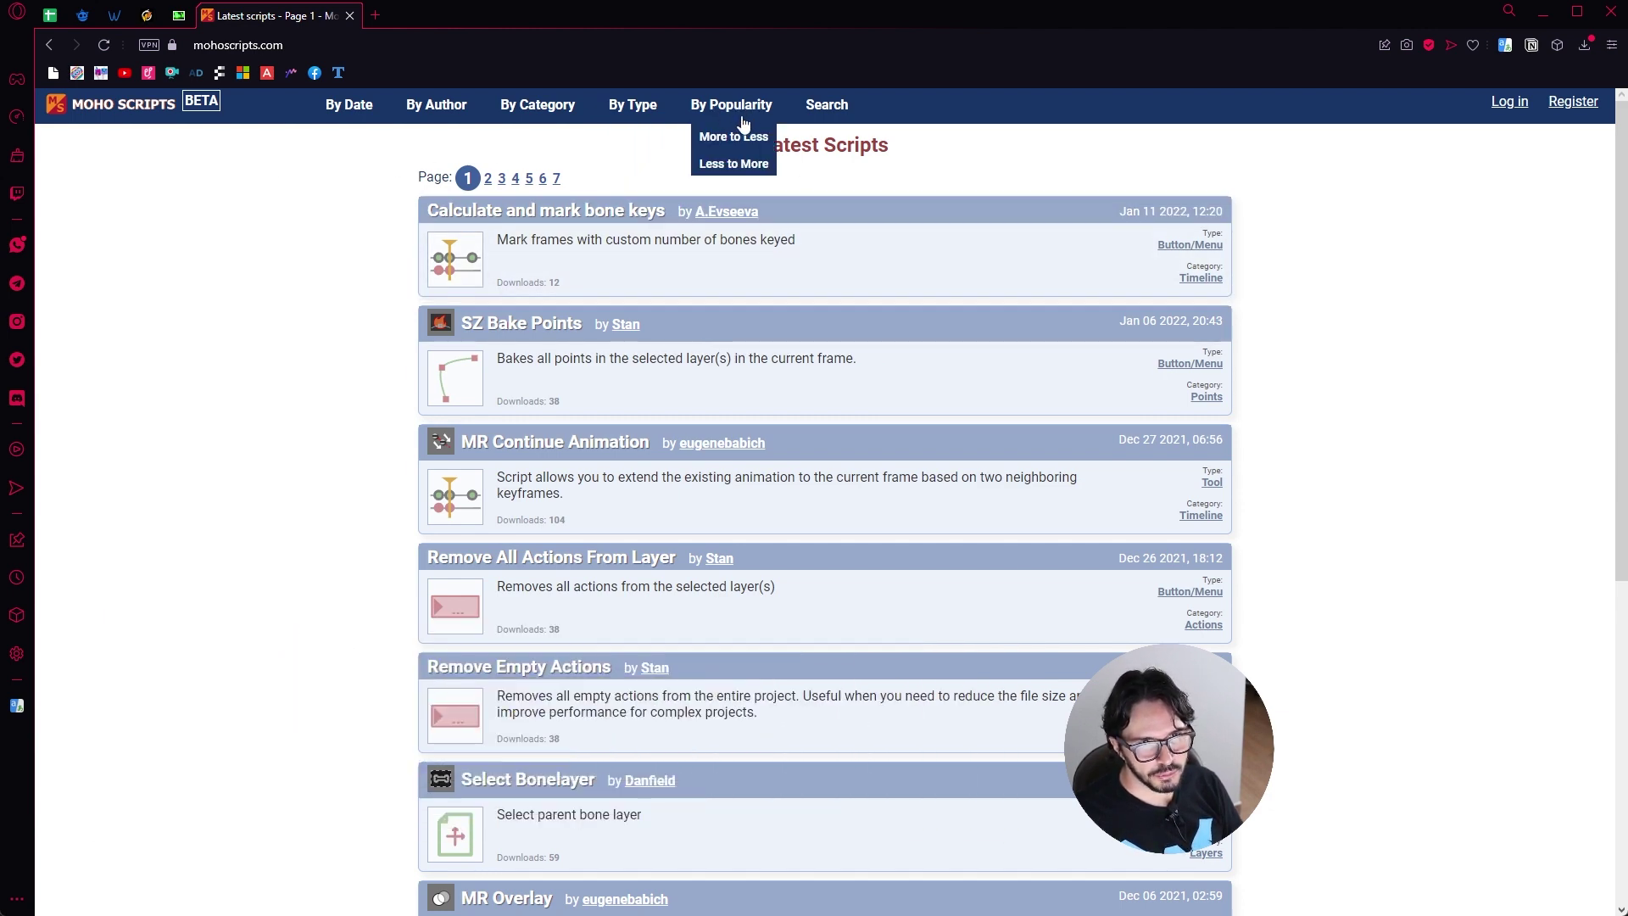
left_click(735, 137)
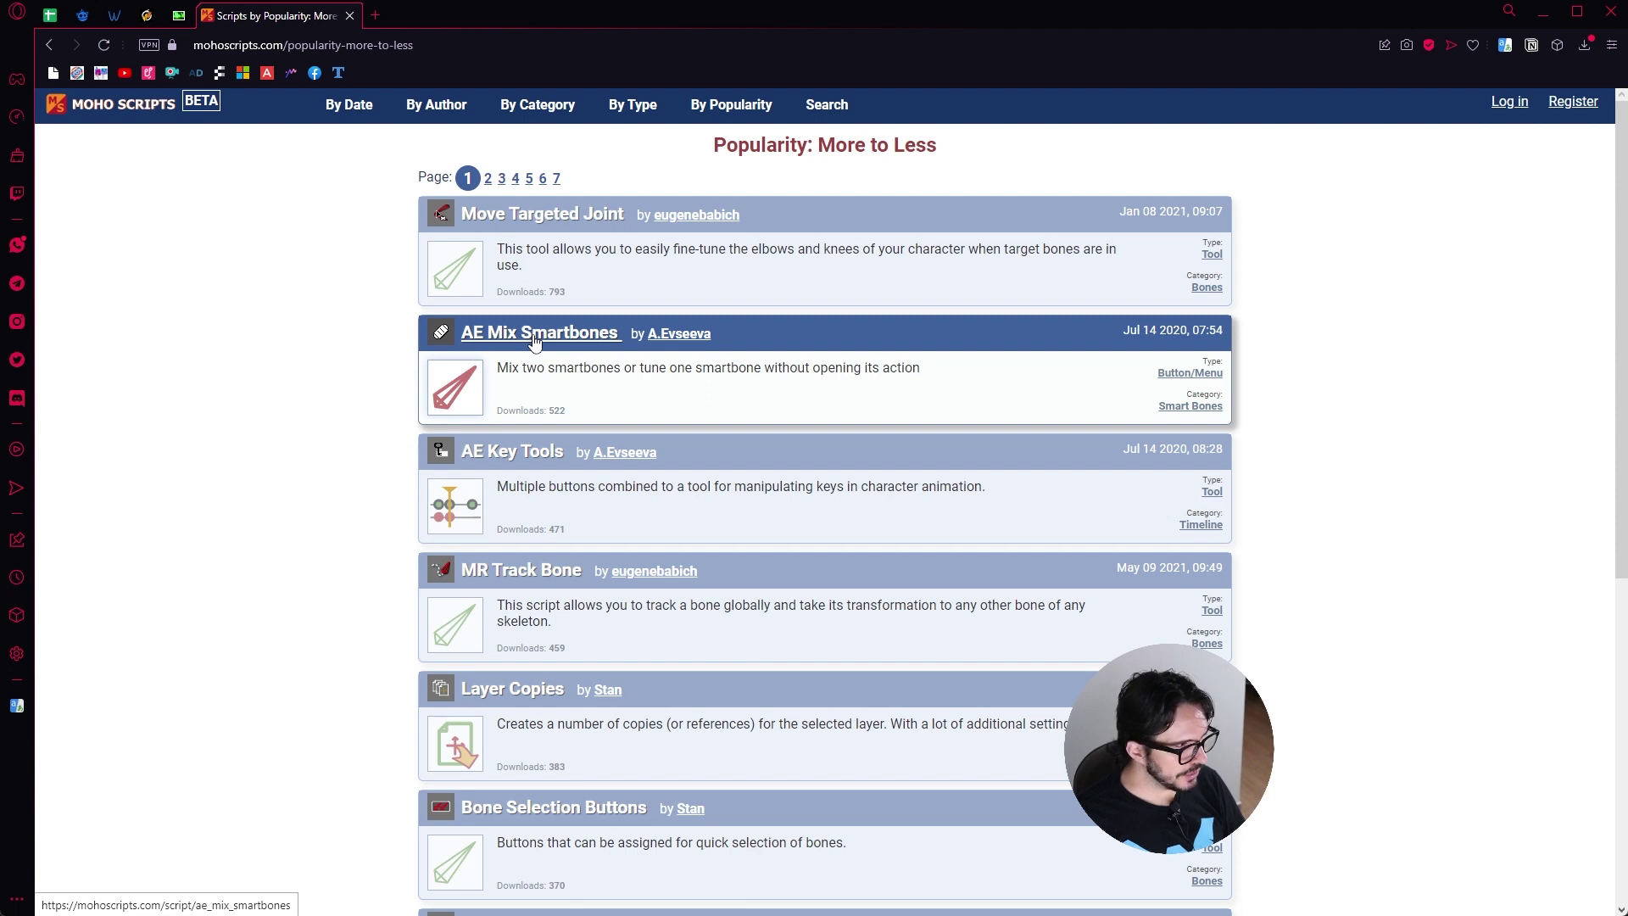
left_click(534, 335)
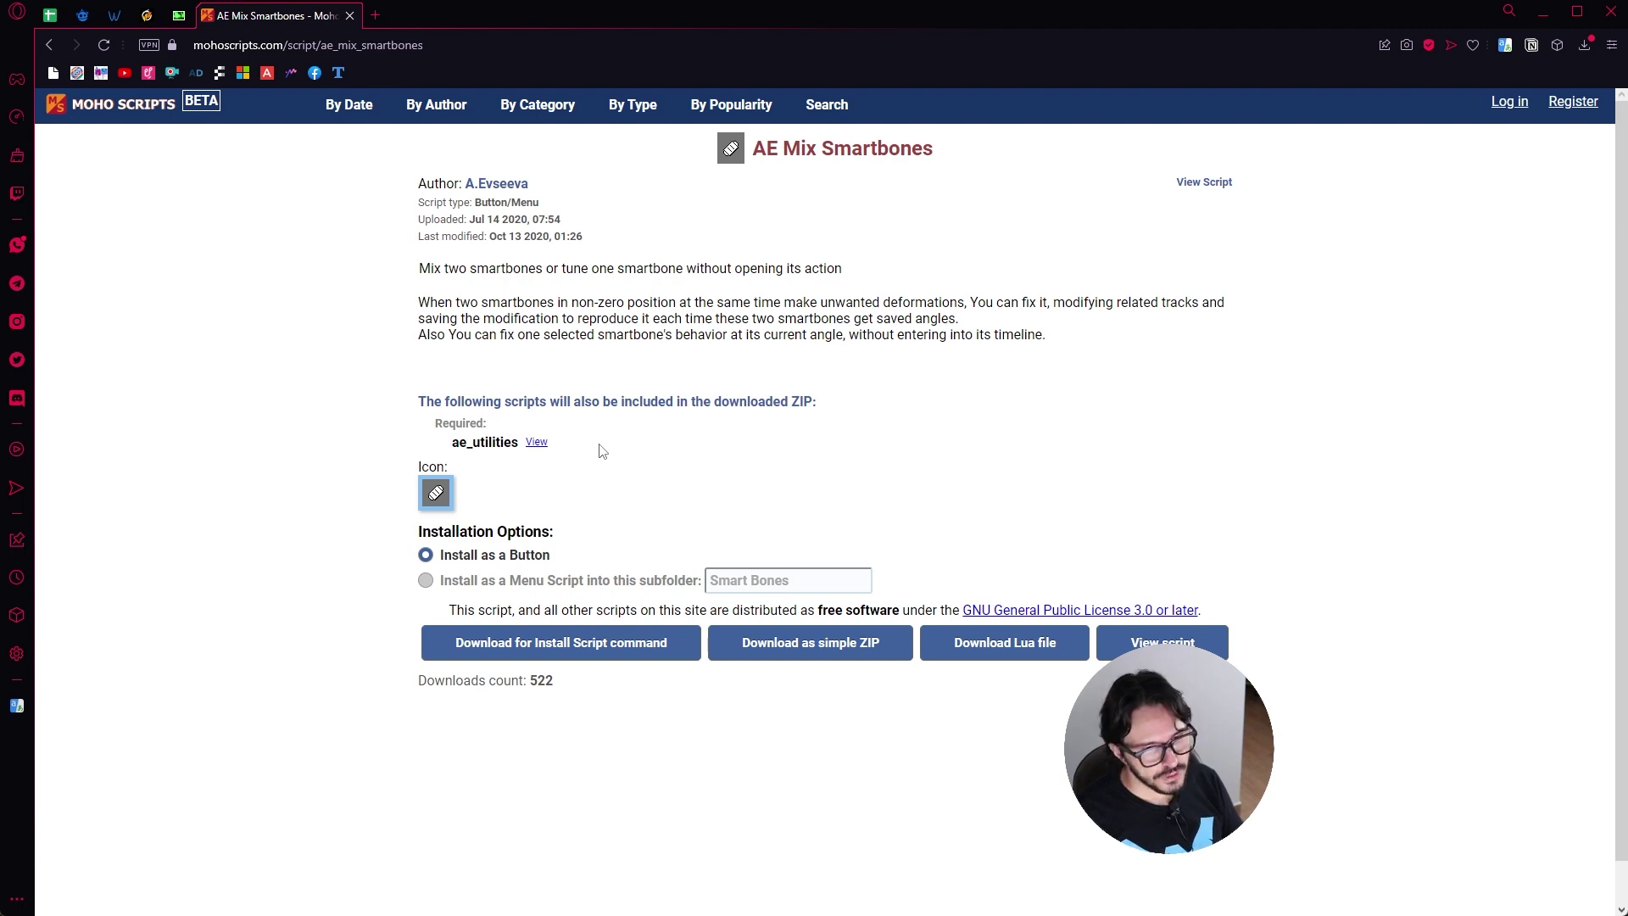
Step: Highlight 'Mix two smartbones' in the script description, then switch to the Moho program
key("alt+Tab")
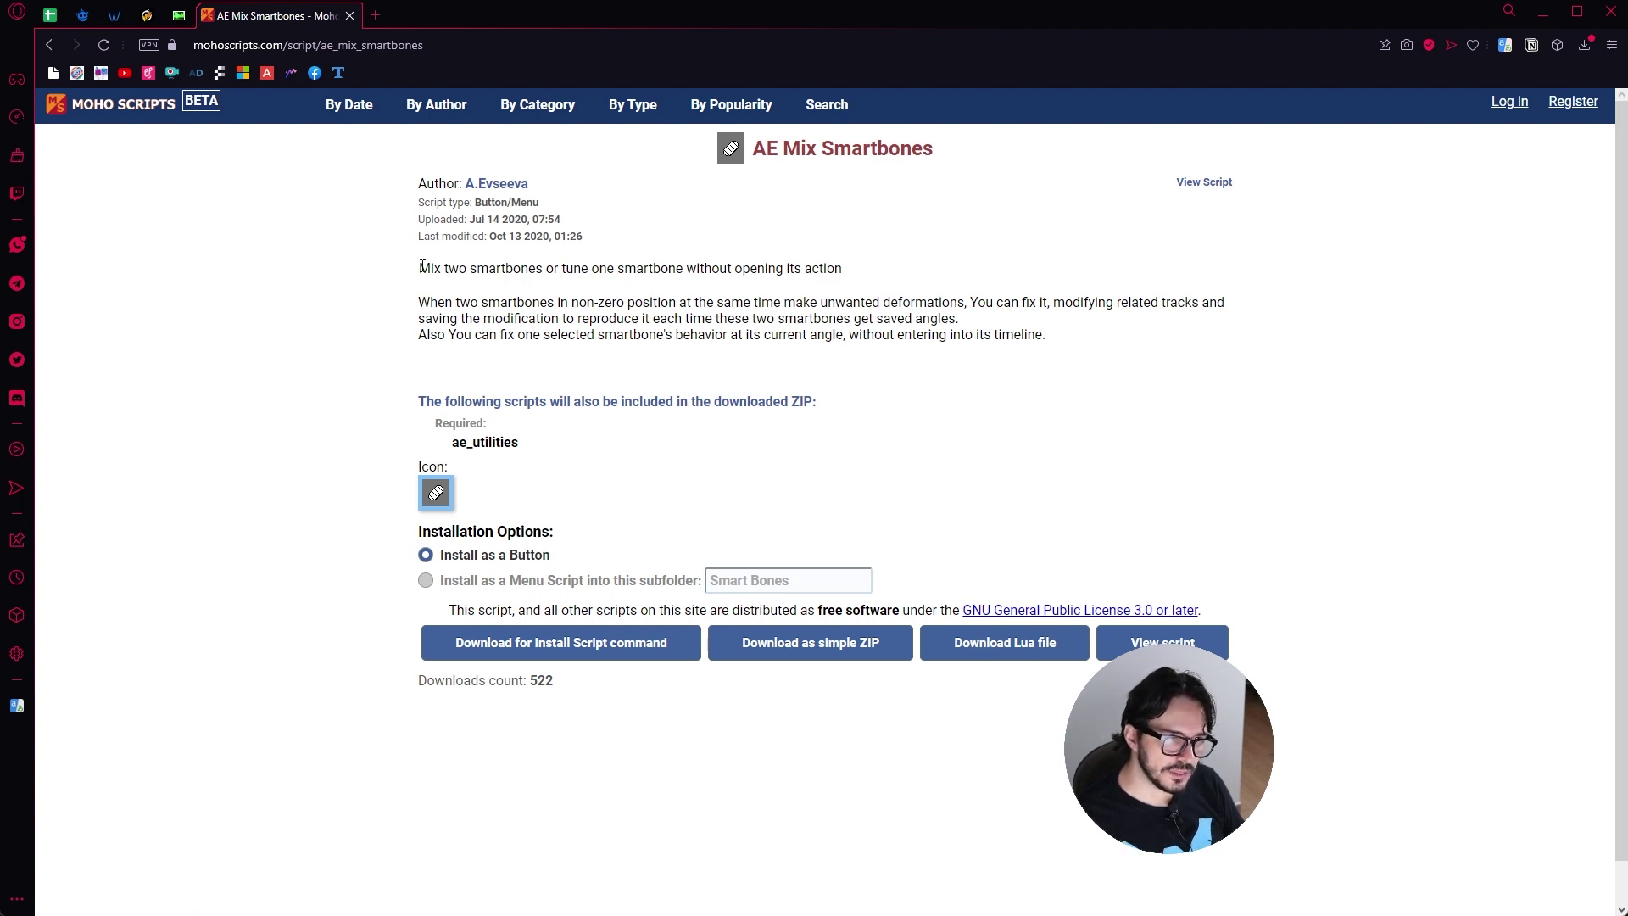
left_click_drag(421, 266, 544, 268)
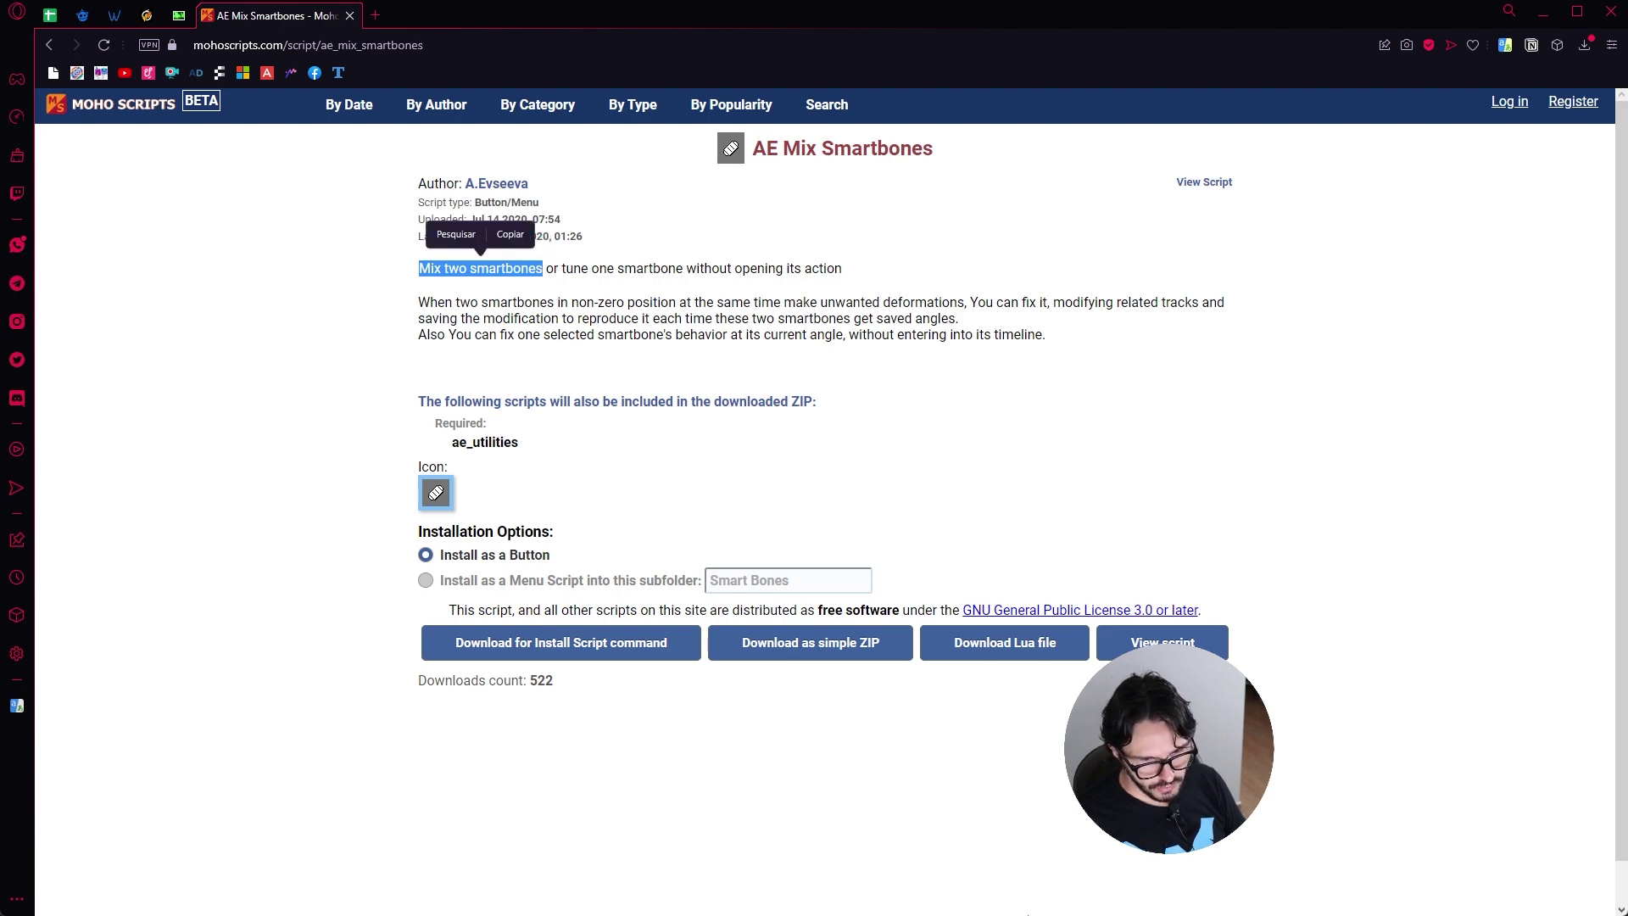
key("super")
Step: In Moho, test-bend the bear's head and upper body forward-left with Manipulate Bones
left_click(873, 899)
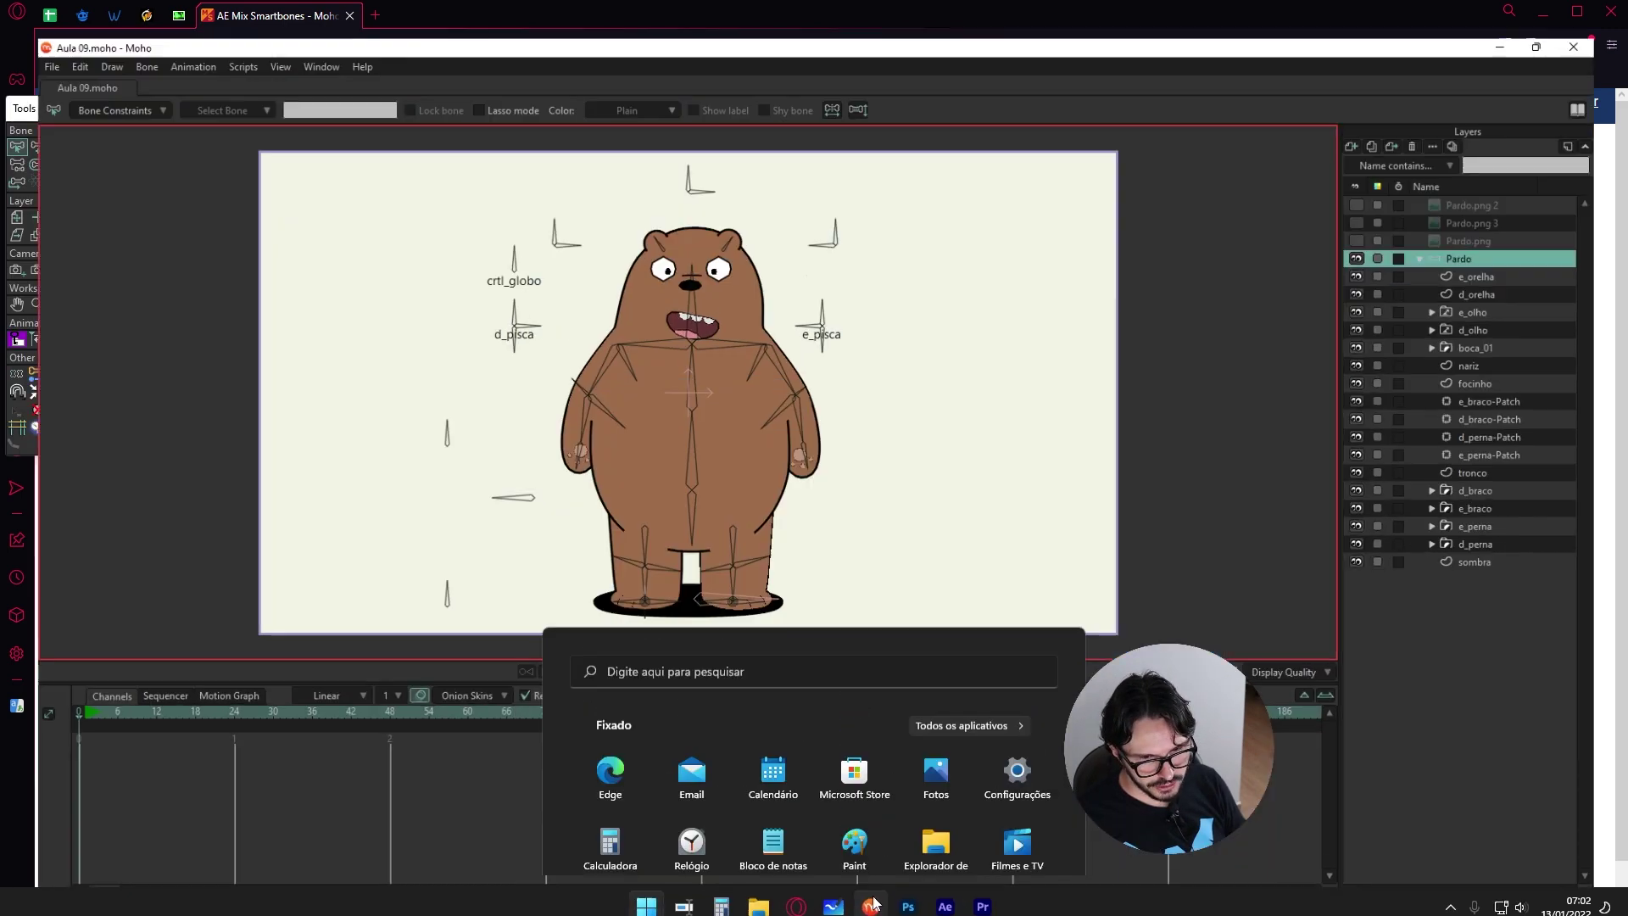
scroll(607, 292, "up", 3)
scroll(607, 293, "down", 2)
scroll(607, 292, "down", 1)
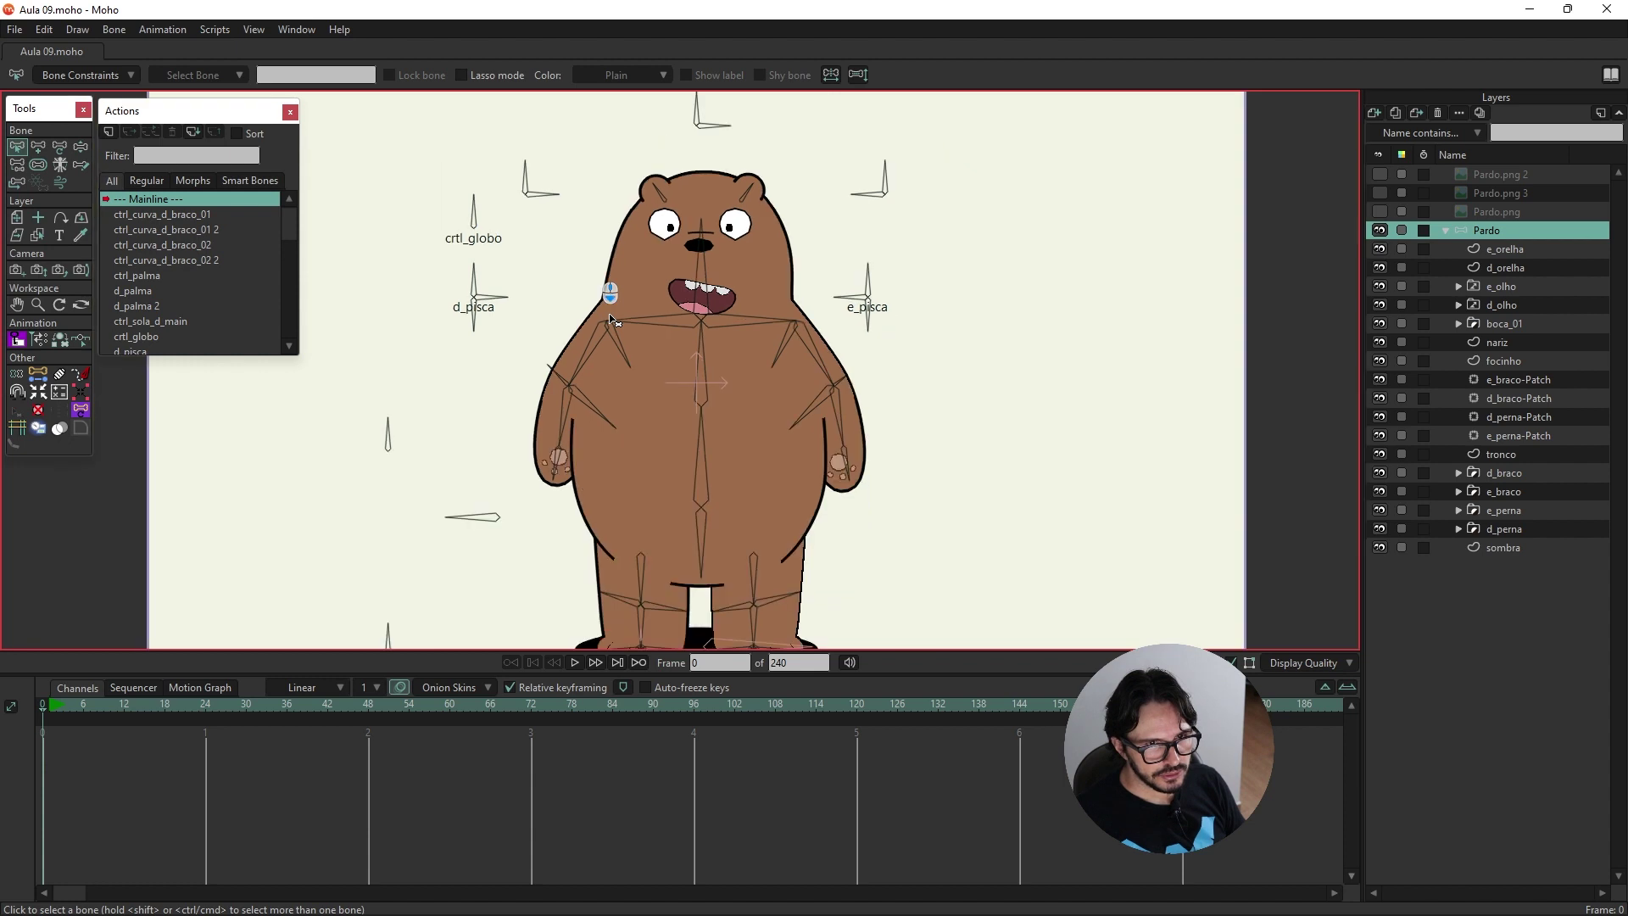
scroll(611, 318, "up", 3)
scroll(610, 318, "down", 2)
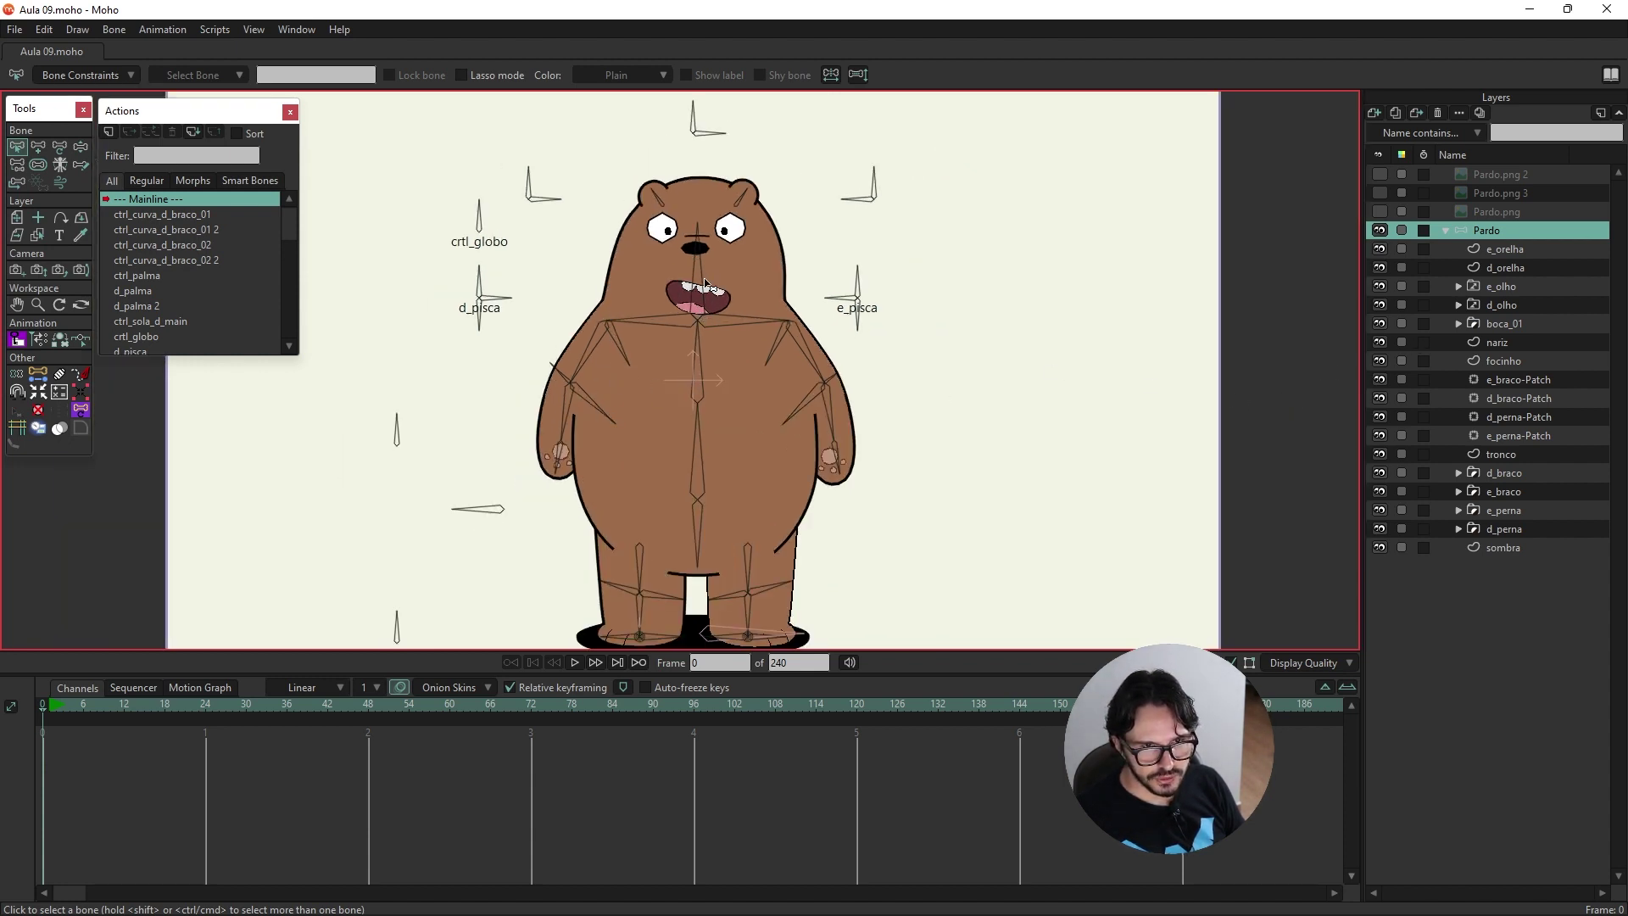
left_click(49, 706)
left_click(61, 147)
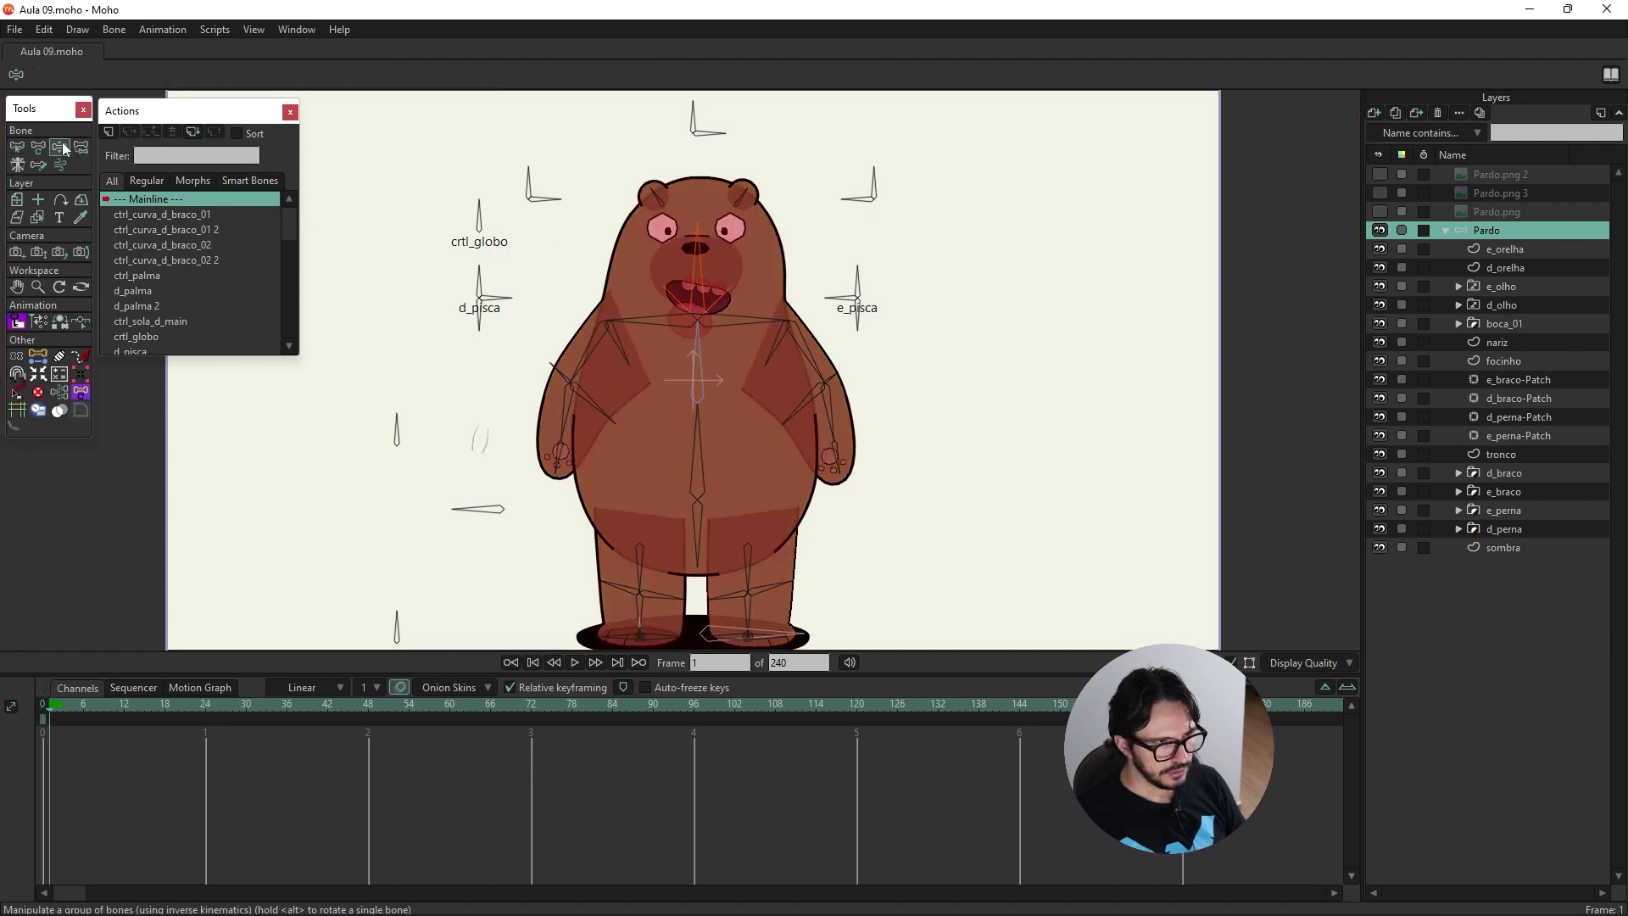
left_click_drag(695, 339, 678, 508)
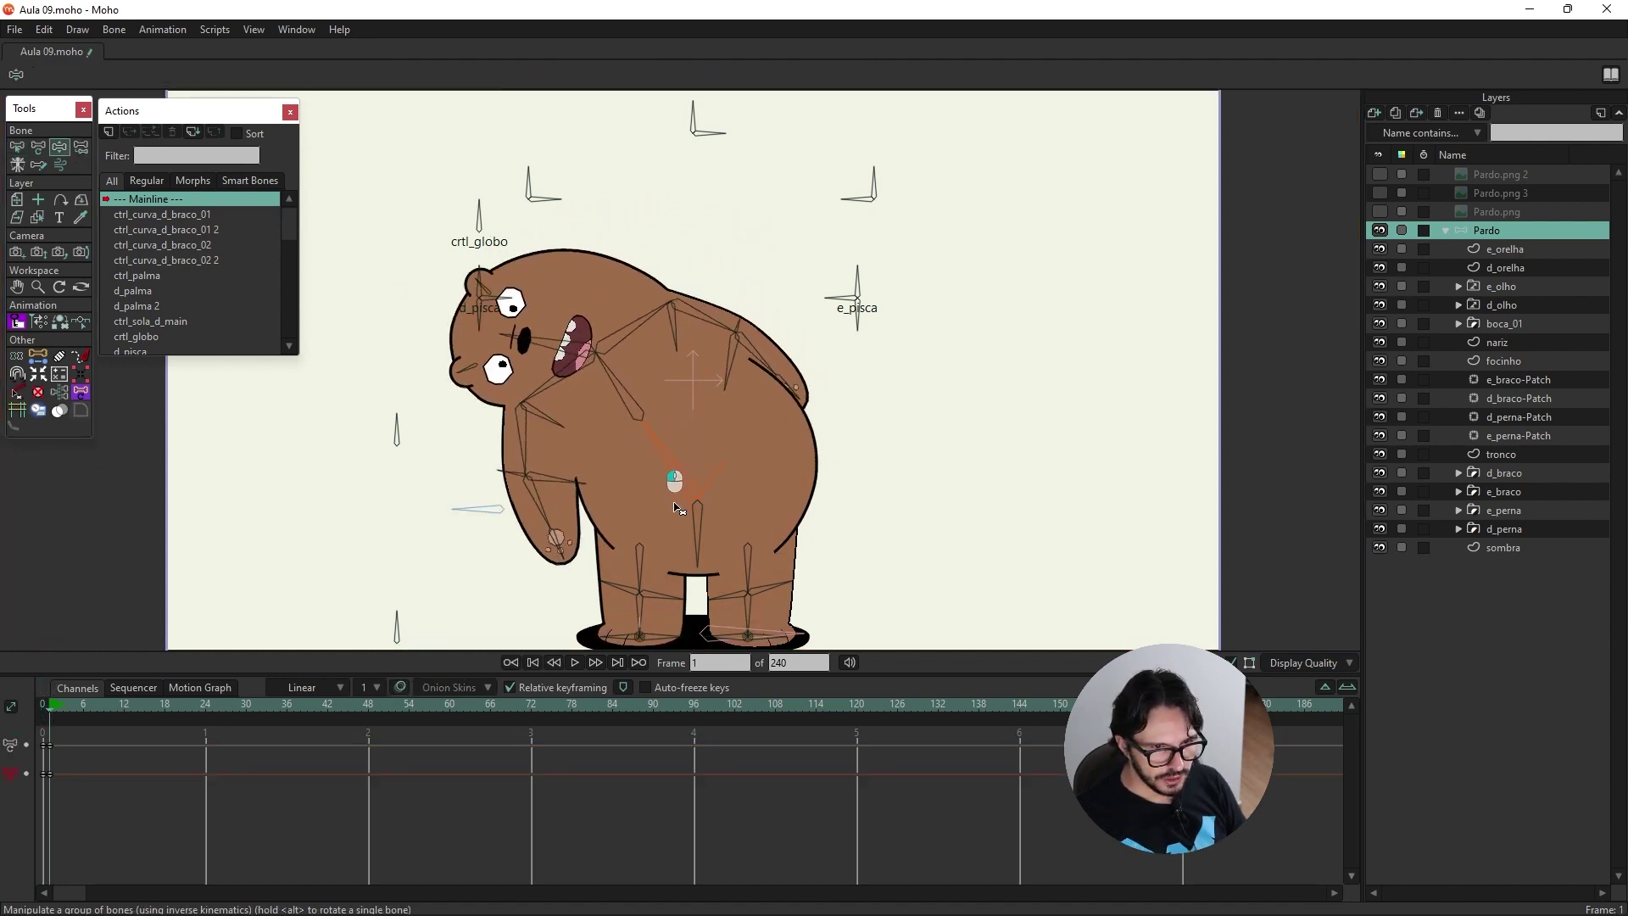
left_click_drag(634, 403, 670, 548)
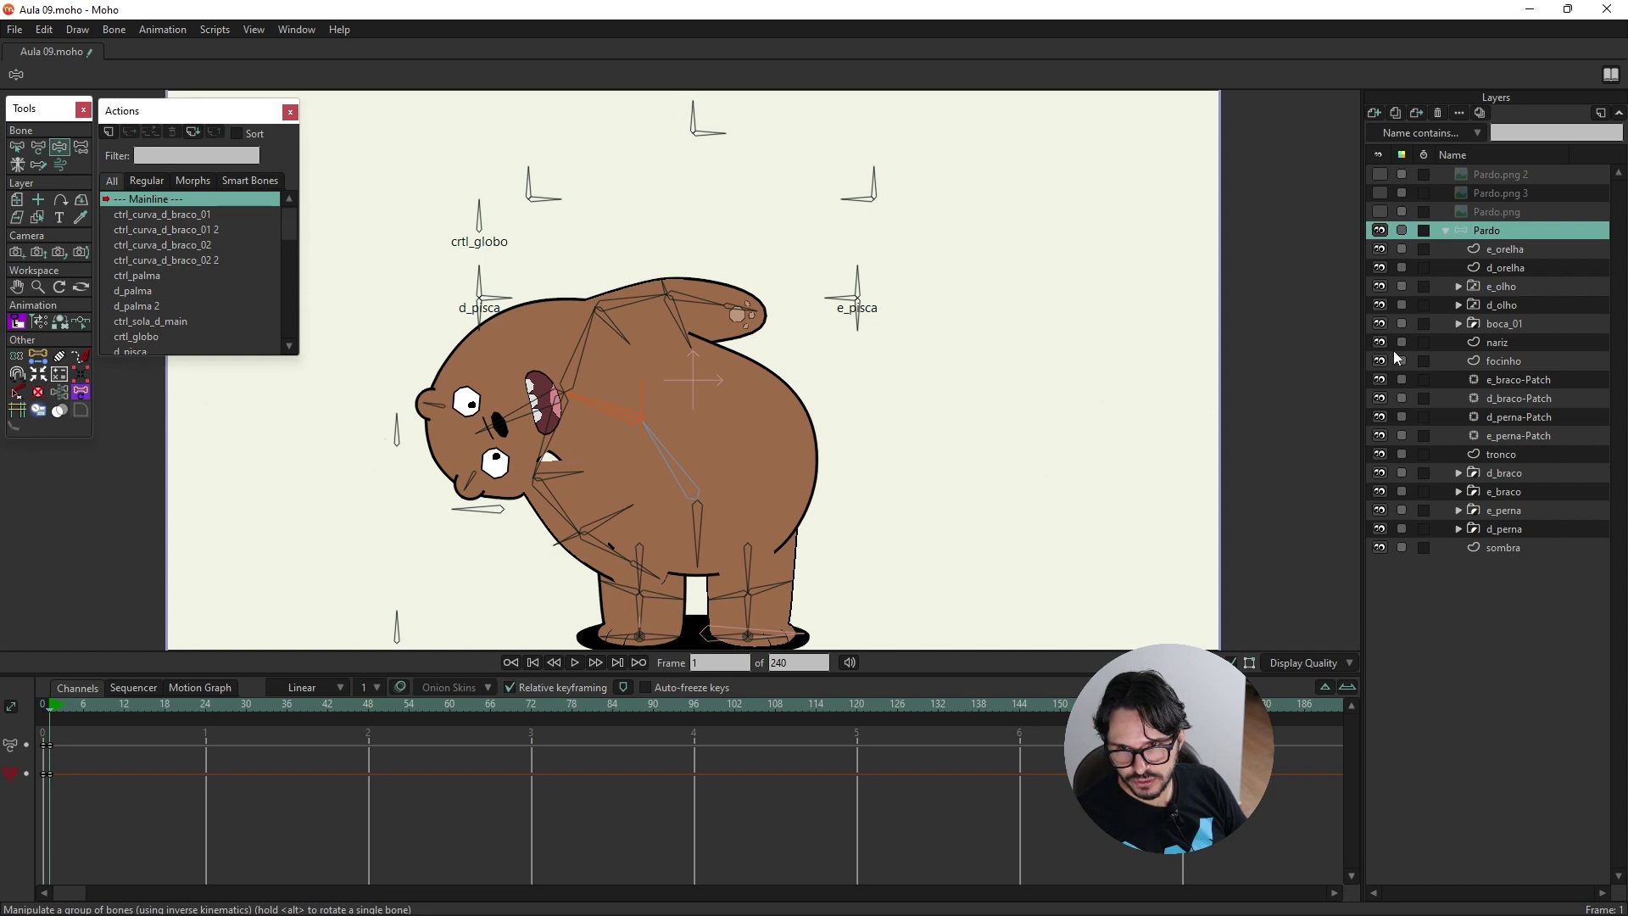
Step: Hide the d_braco, e_braco and shoulder patch layers, then delete the test keys
left_click(1380, 472)
left_click(1380, 491)
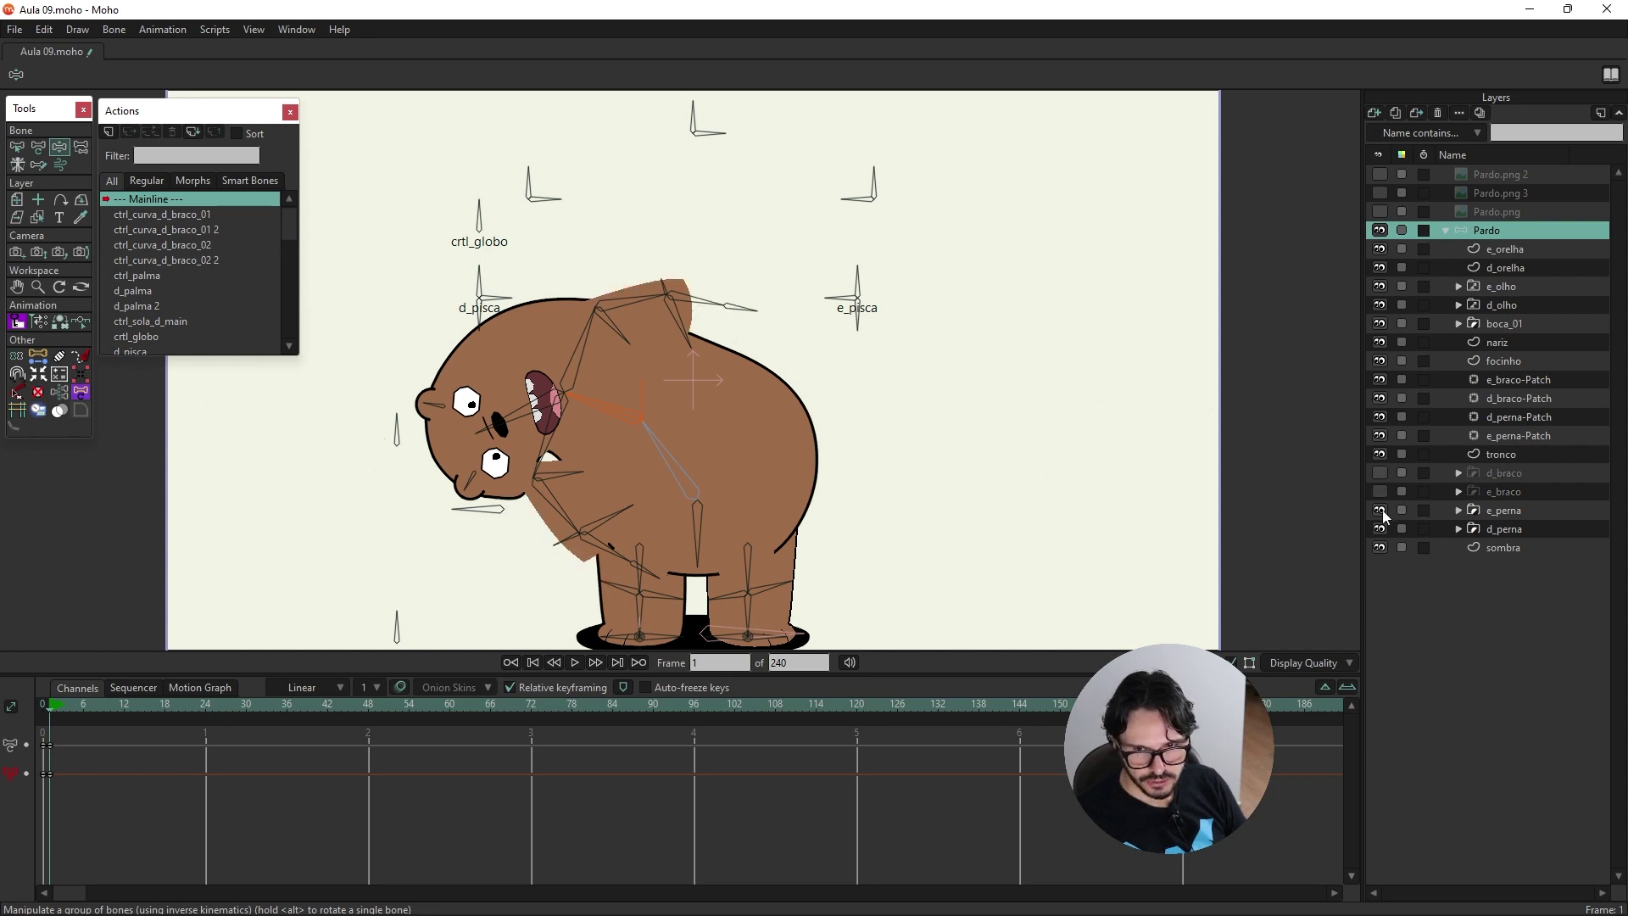
left_click(1379, 398)
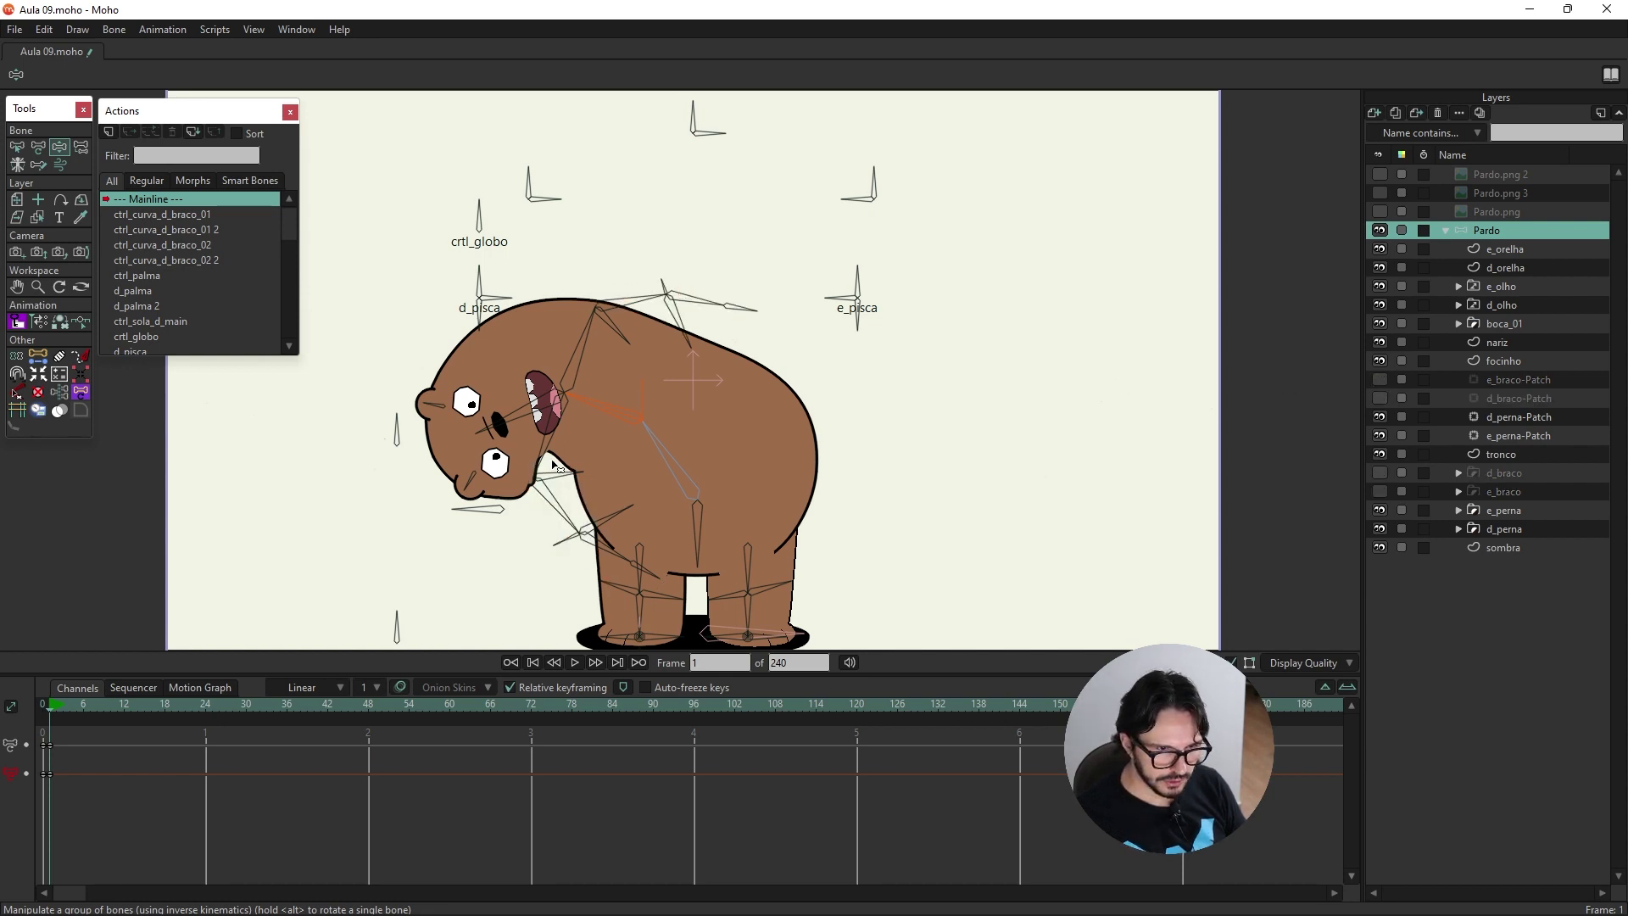
left_click_drag(520, 417, 559, 460)
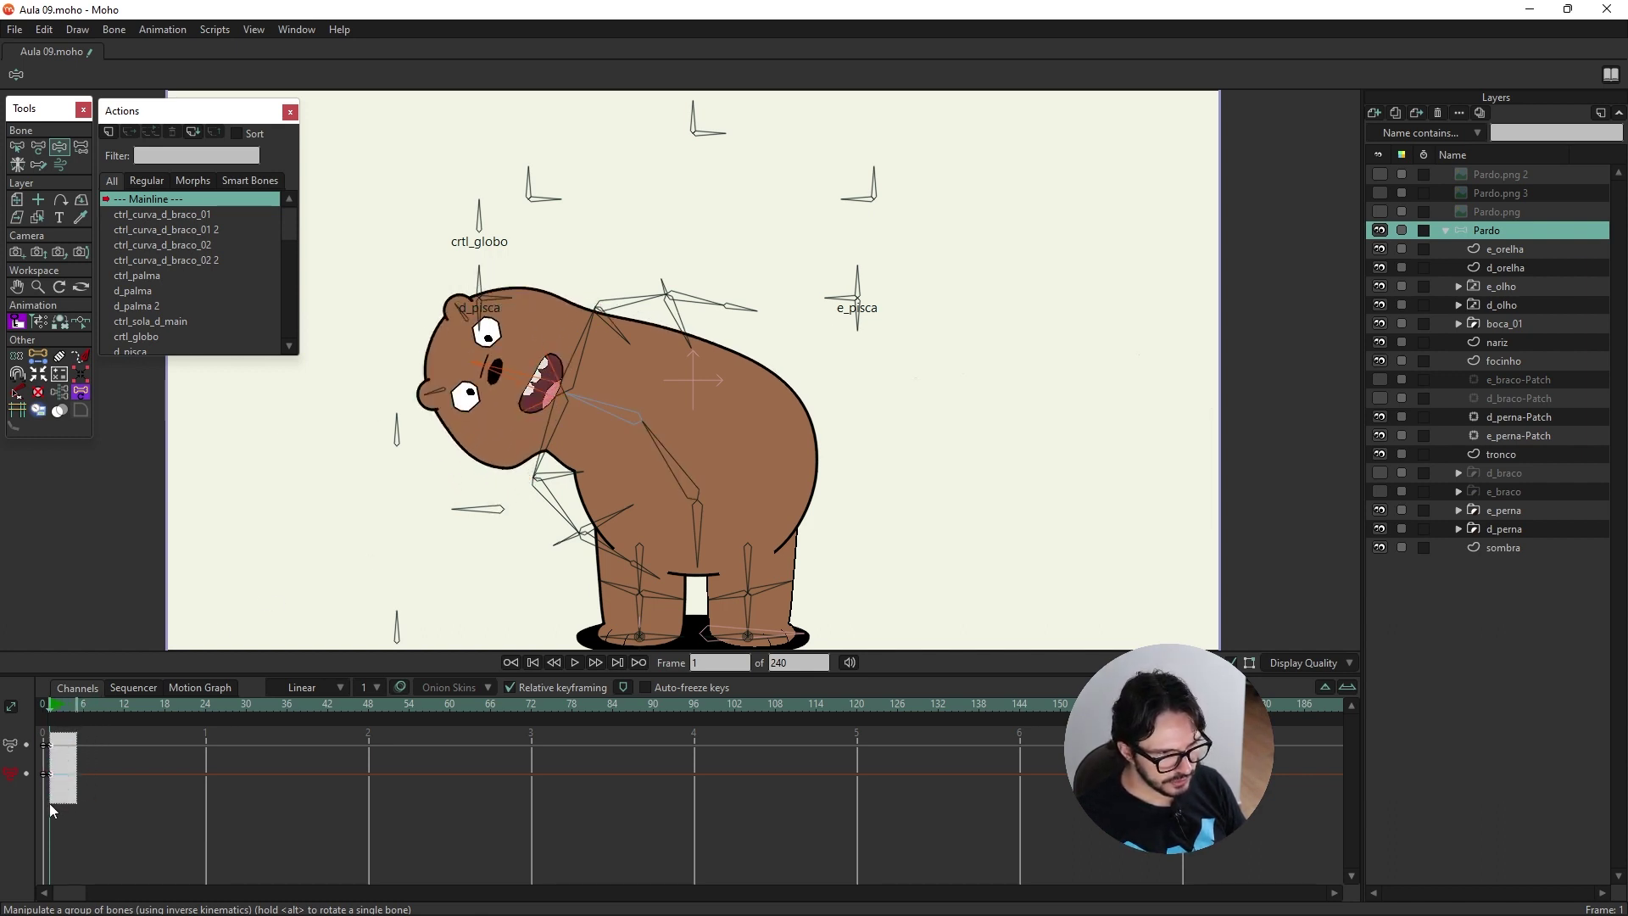
key("Delete")
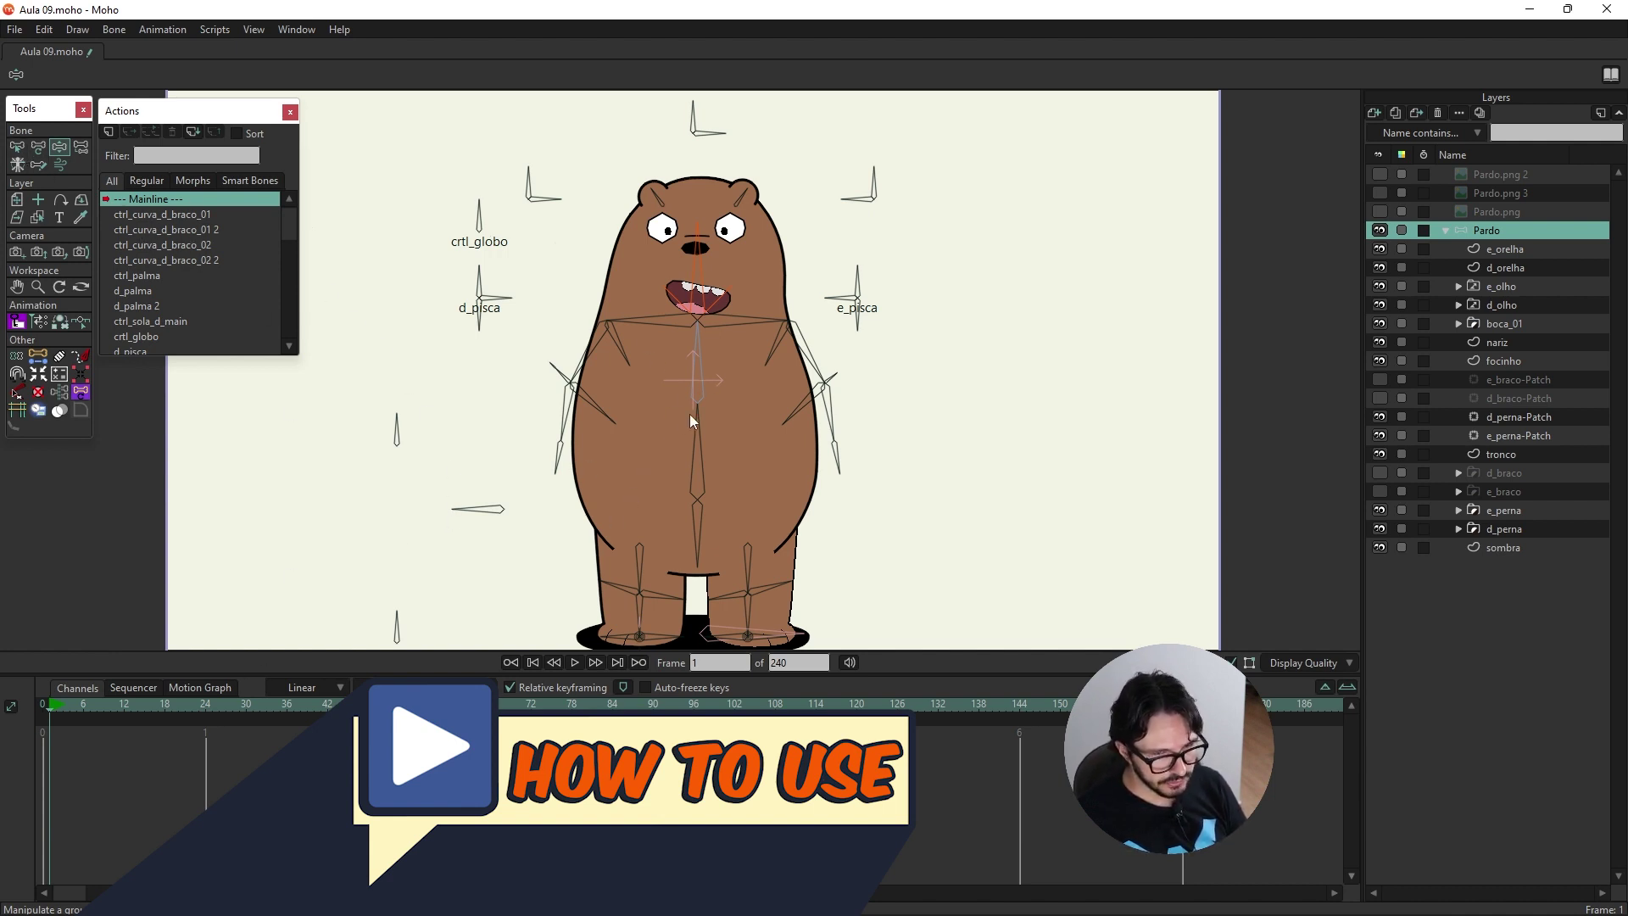
Step: Bend the bear's torso forward and left using the spine bones
left_click_drag(700, 374, 684, 383)
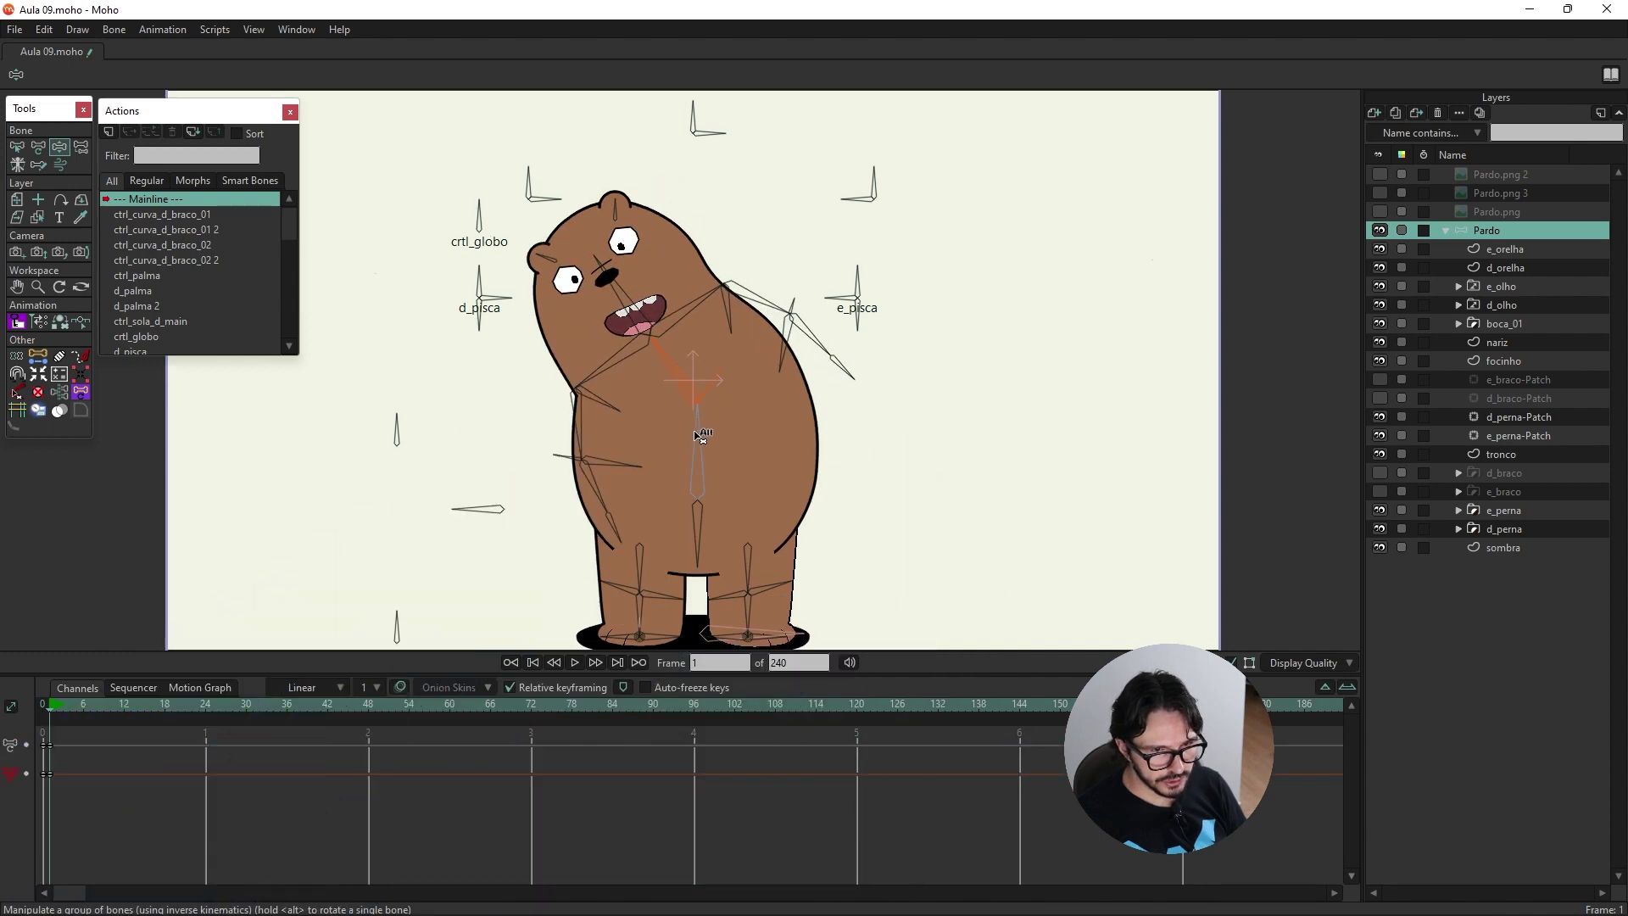
left_click(697, 439)
left_click_drag(697, 440, 683, 490)
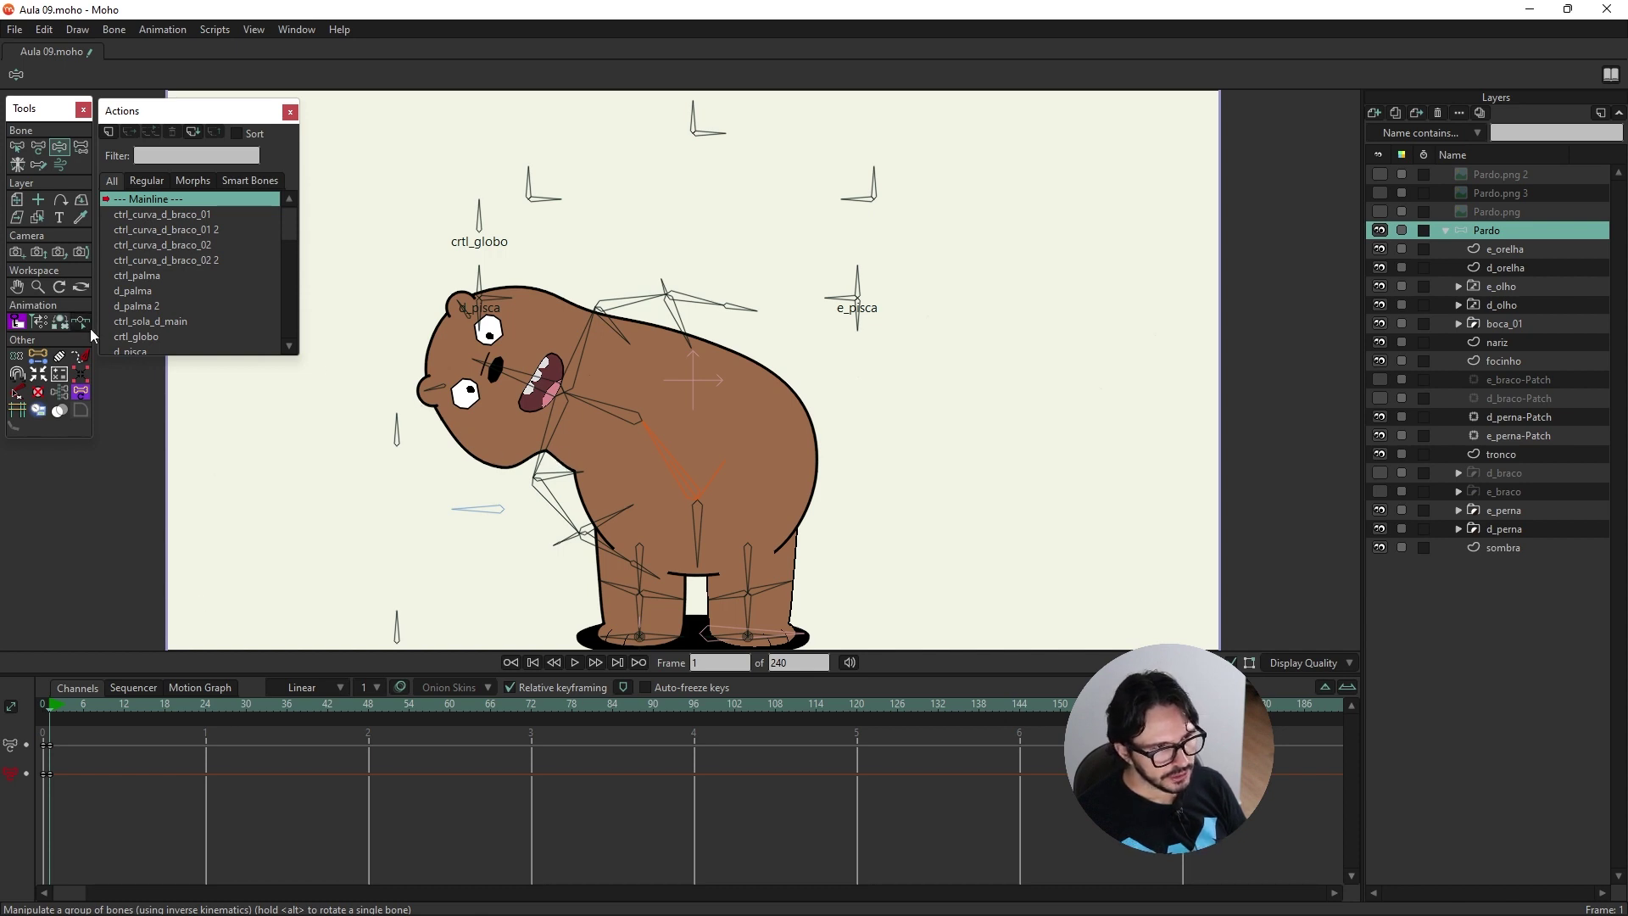
Step: Pull the tronco shape's chin points up-left, then return to the Pardo bone layer
left_click(526, 444, "ctrl+alt")
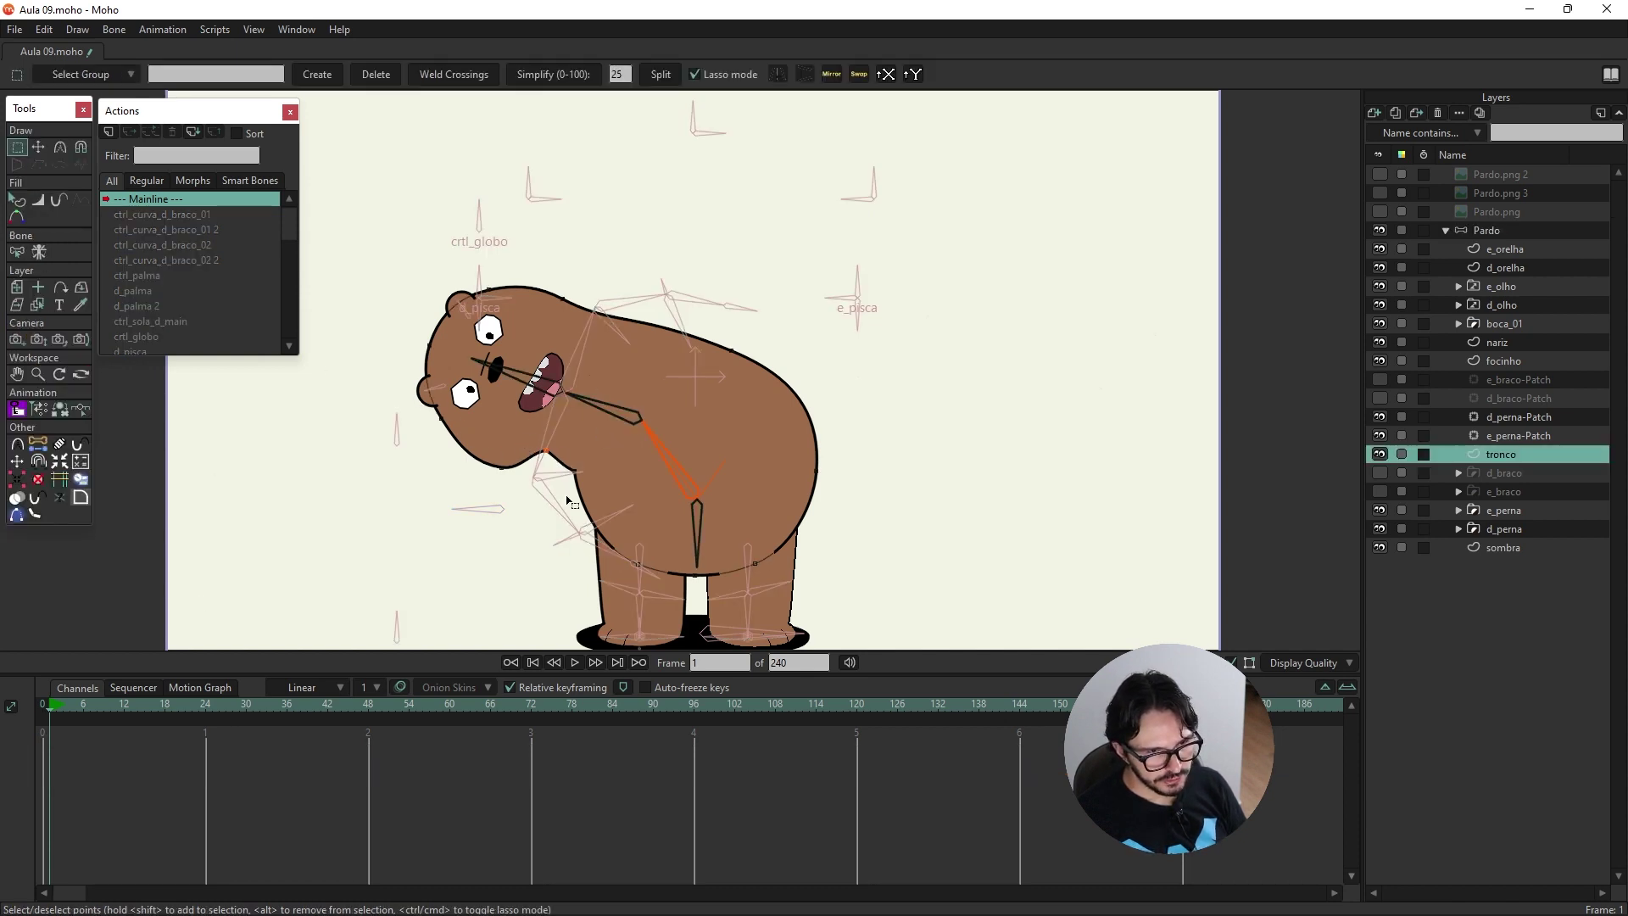
key("t")
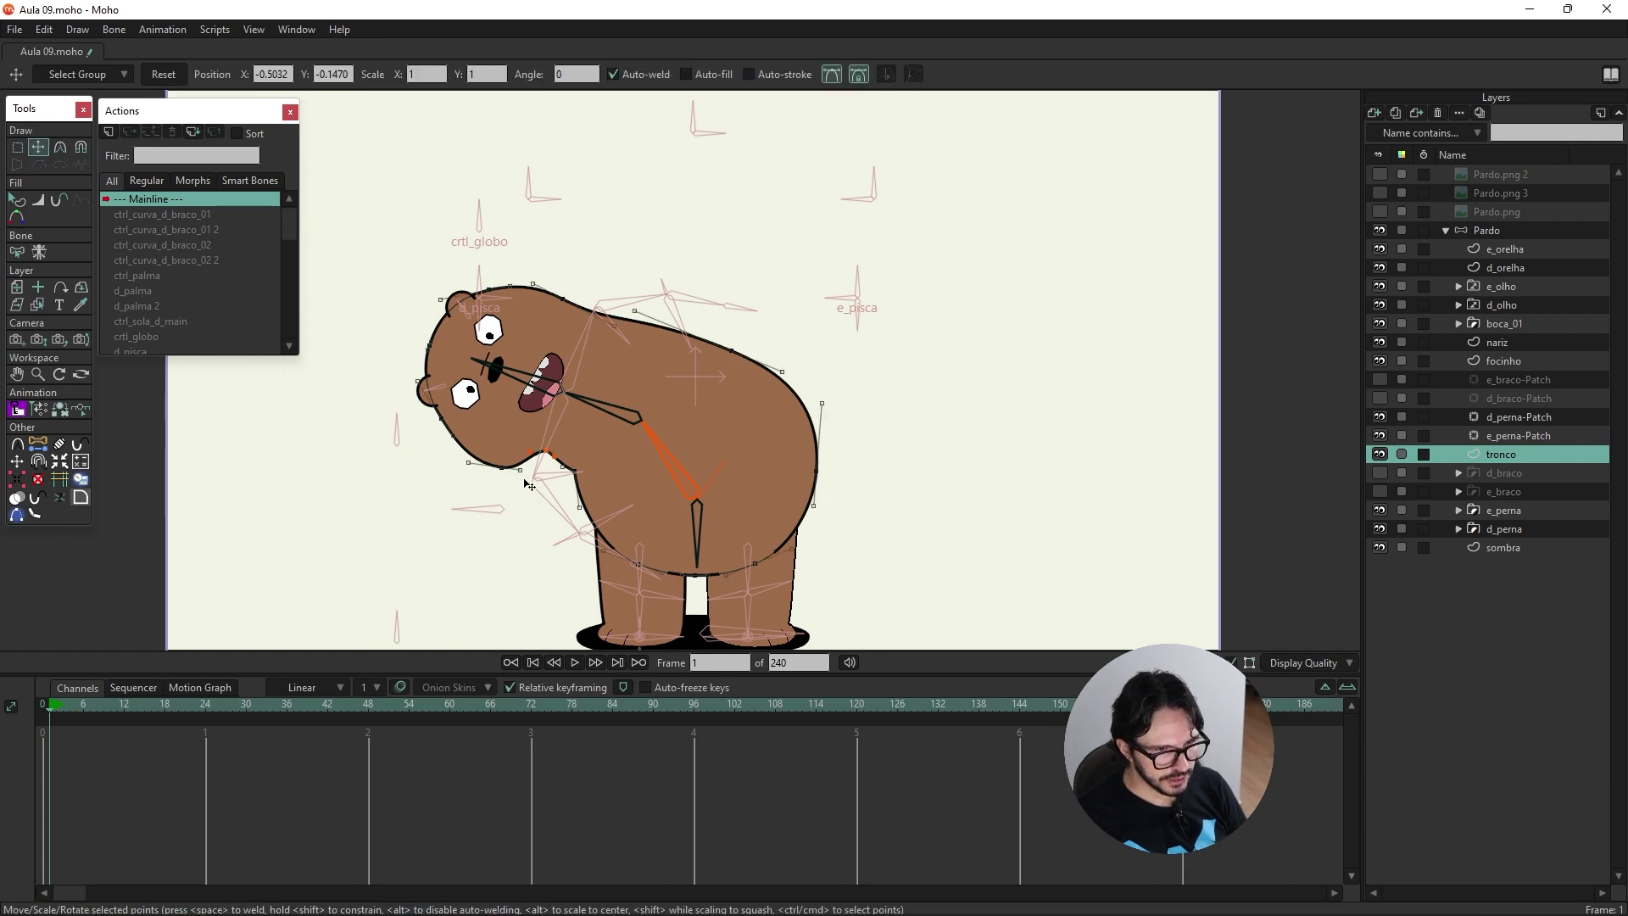
left_click_drag(507, 473, 514, 457)
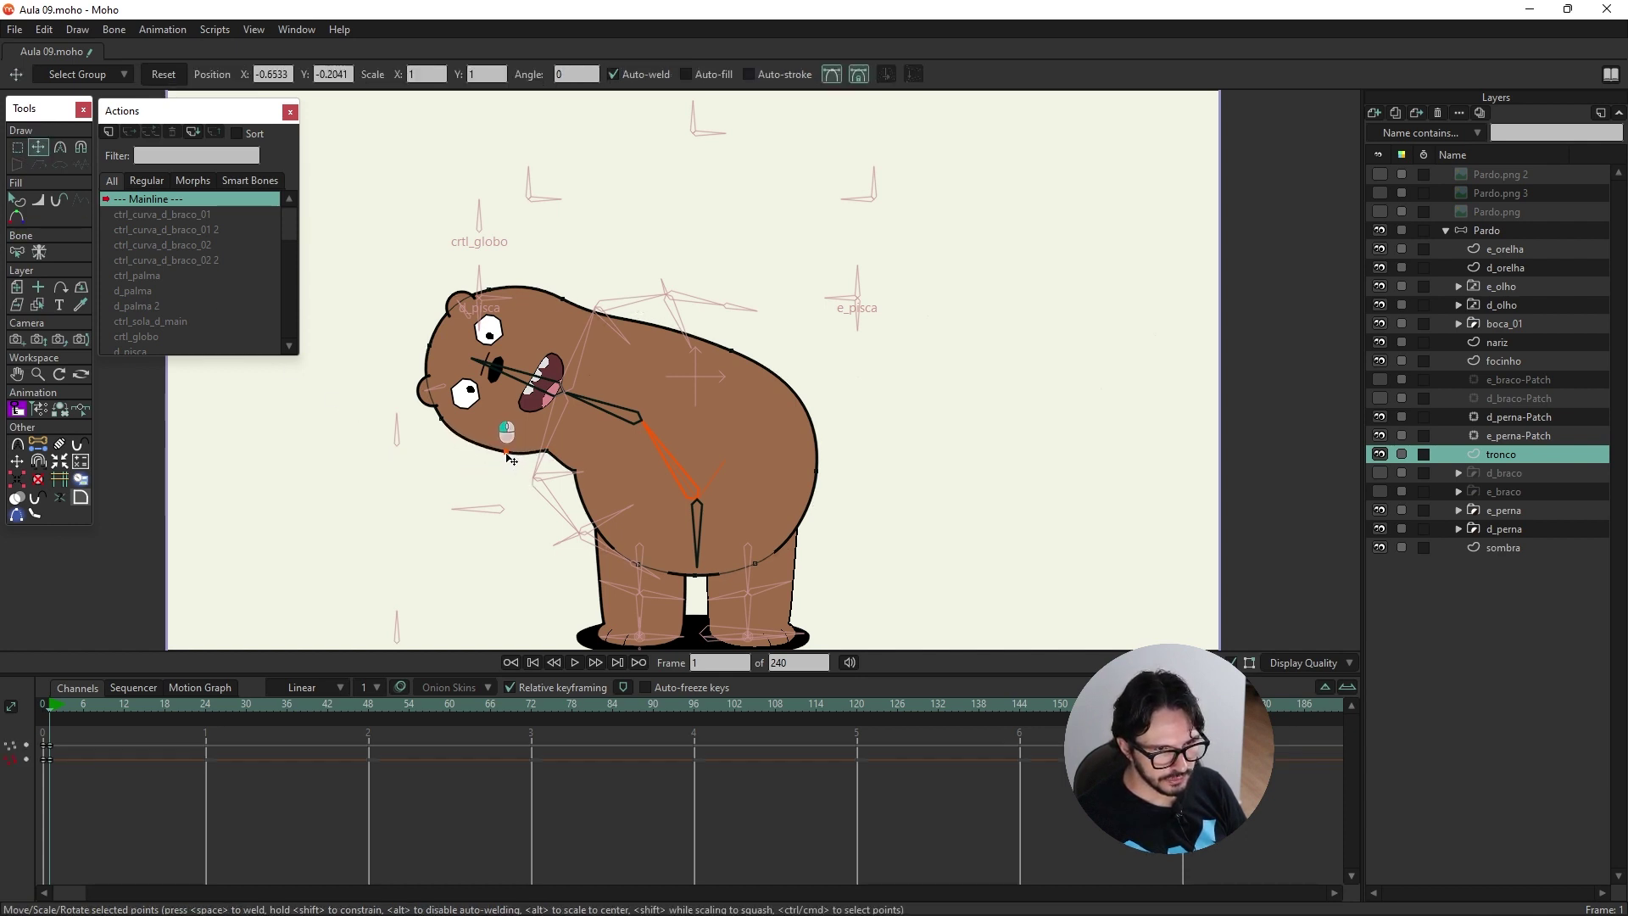
key("z")
scroll(513, 457, "up", 2)
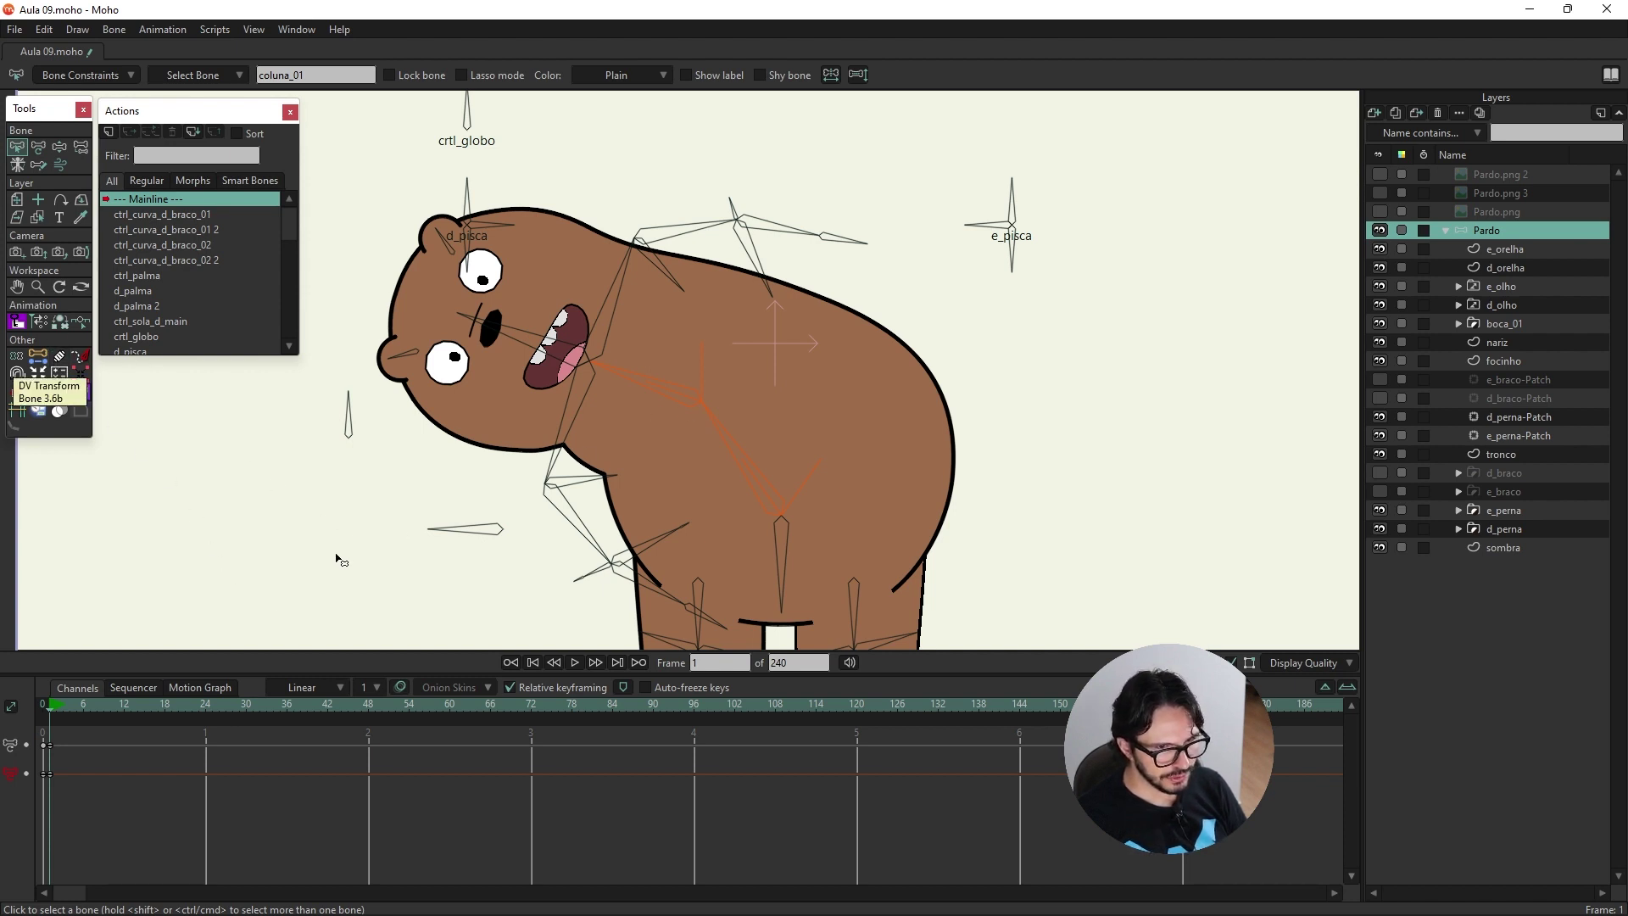
Step: Select the control bone left of the bear and bend its head and upper body down-left
scroll(335, 543, "down", 3)
scroll(418, 429, "up", 1)
scroll(472, 374, "down", 1)
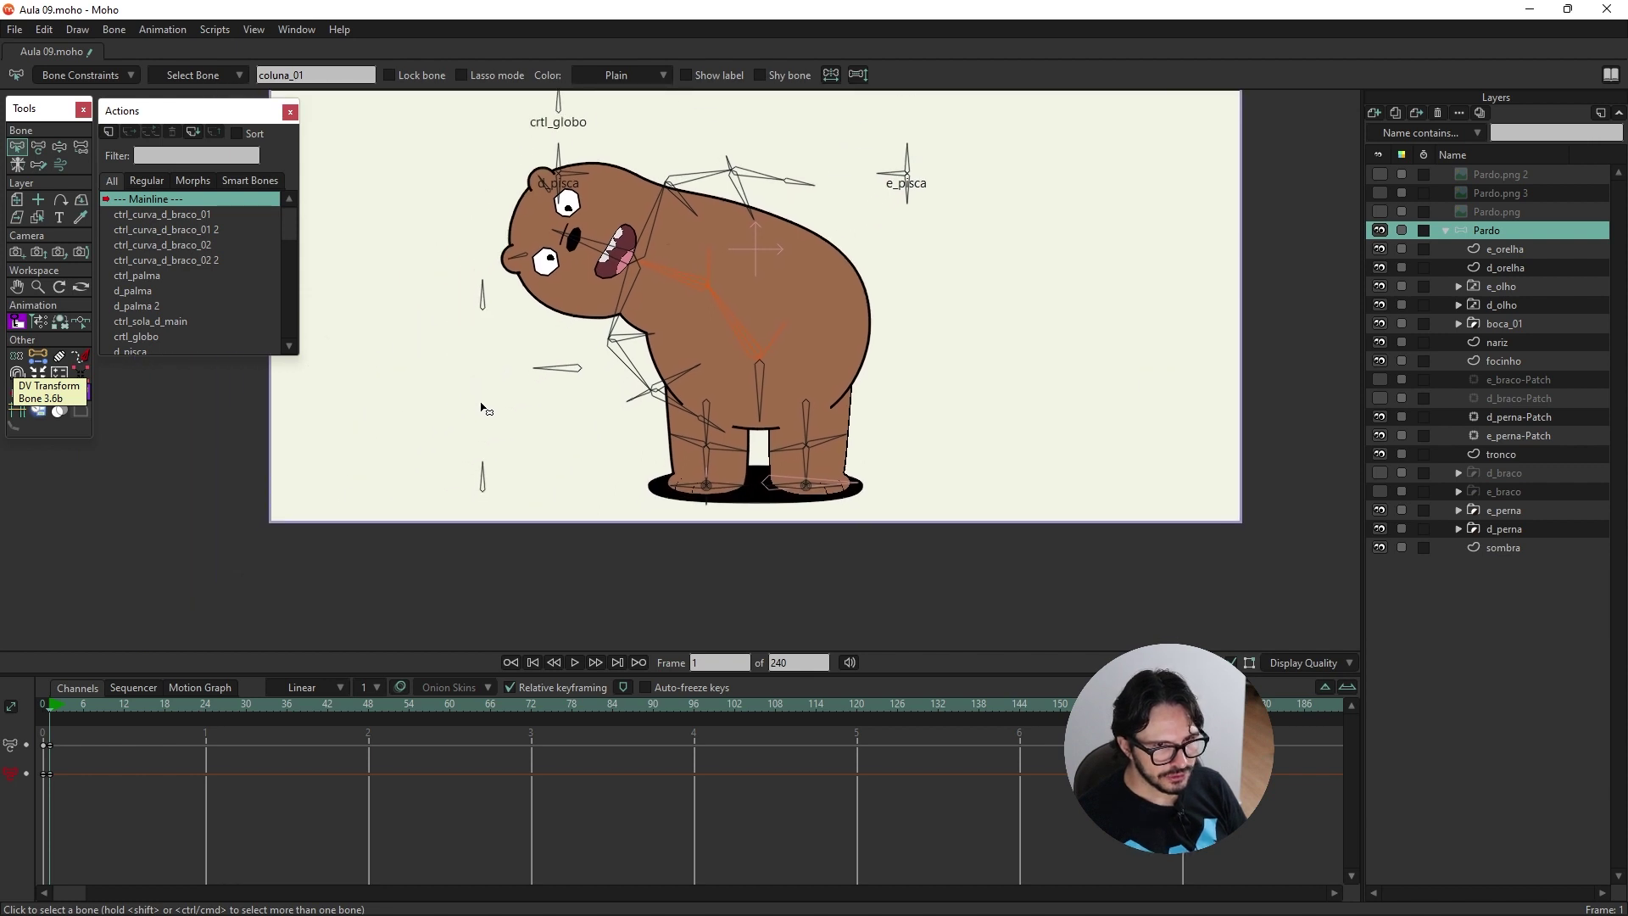
scroll(390, 407, "up", 1)
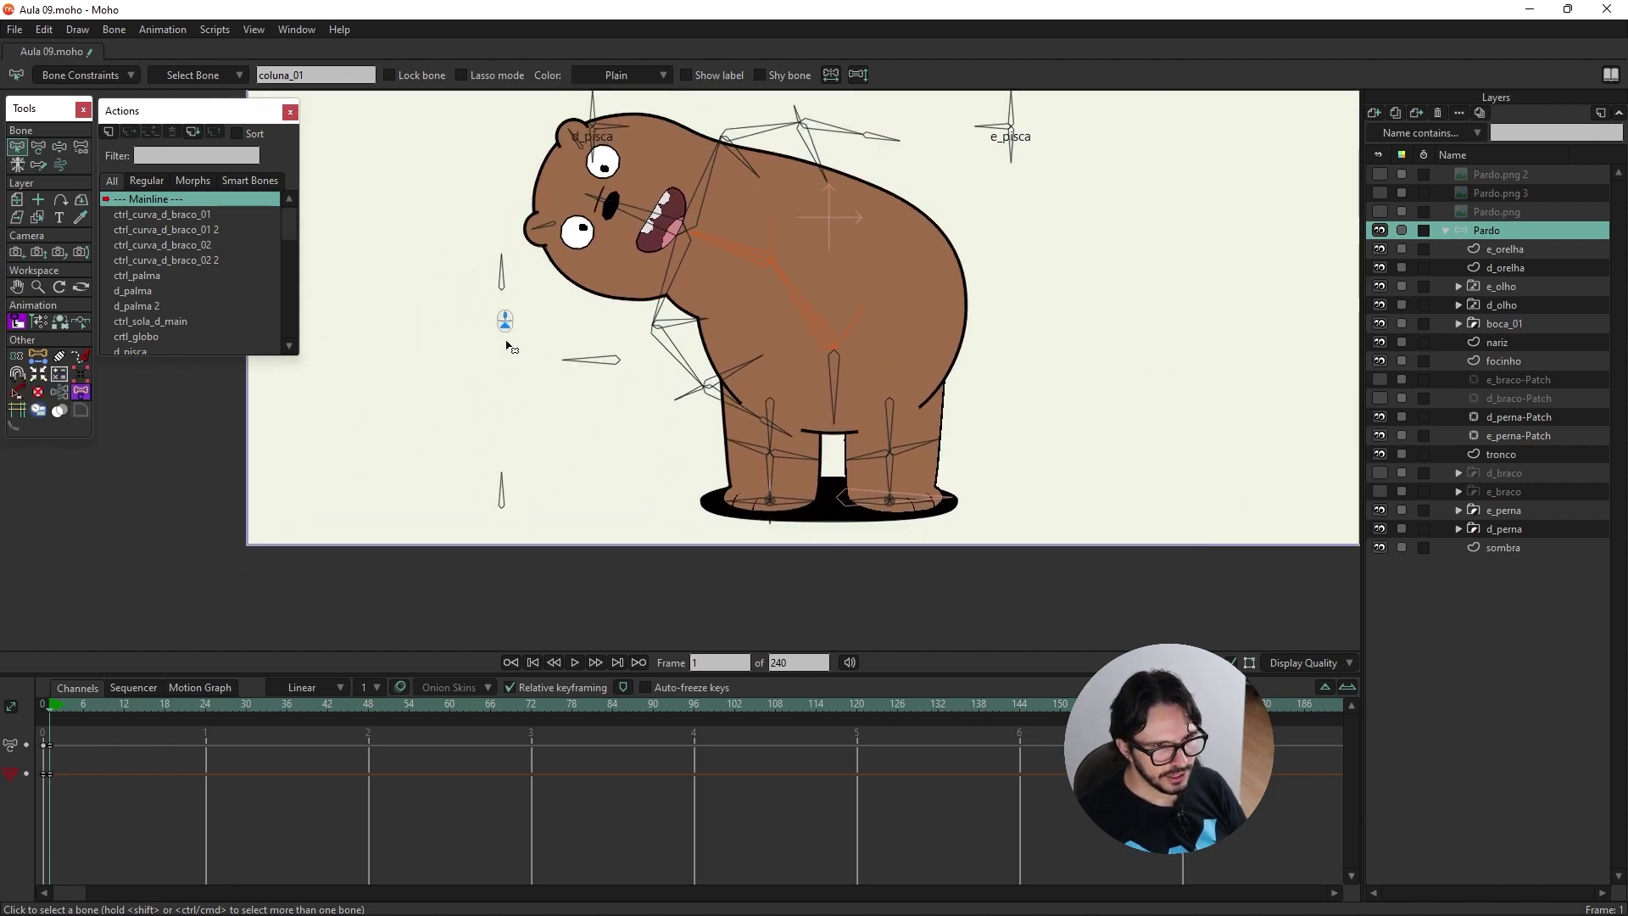
scroll(501, 502, "down", 1)
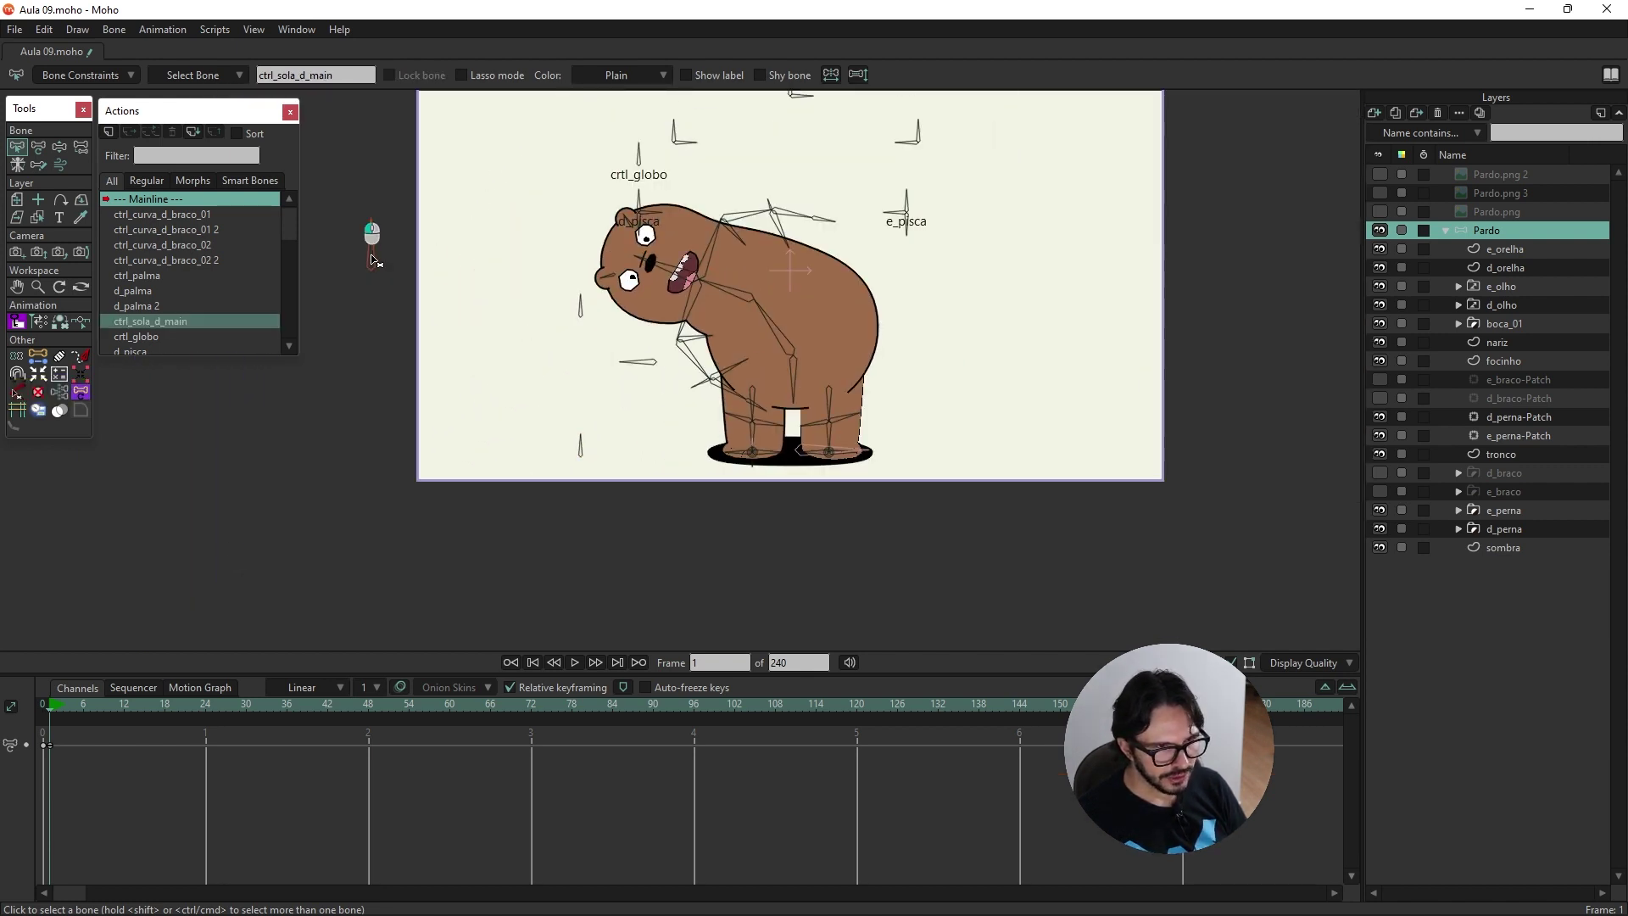
left_click(370, 244)
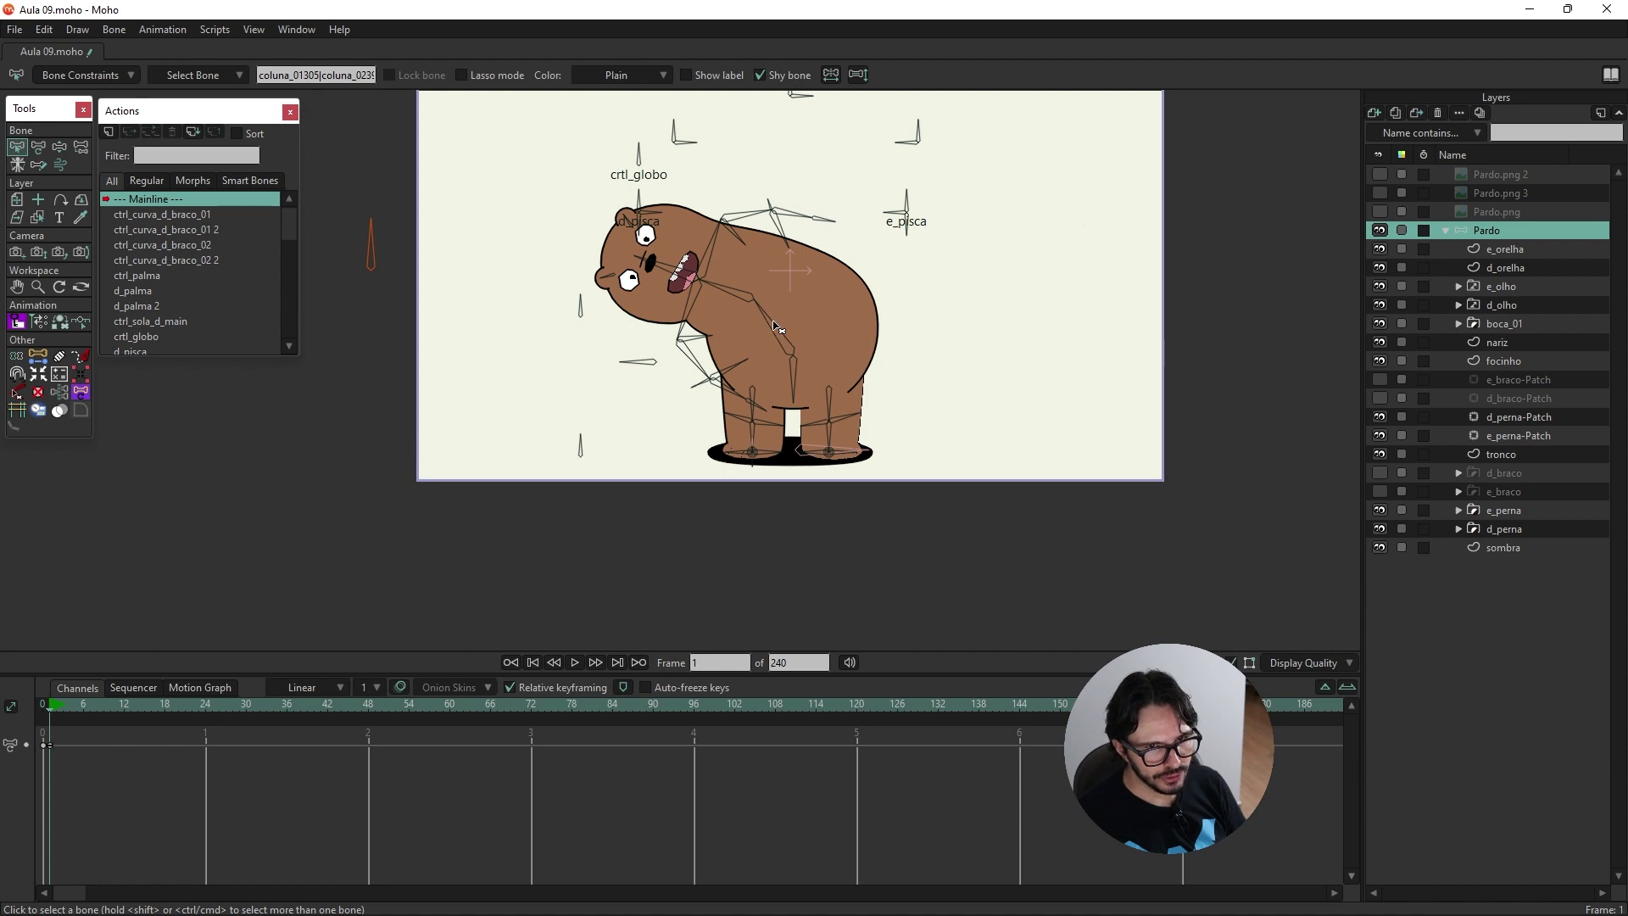
left_click(60, 146)
left_click_drag(797, 319, 789, 362)
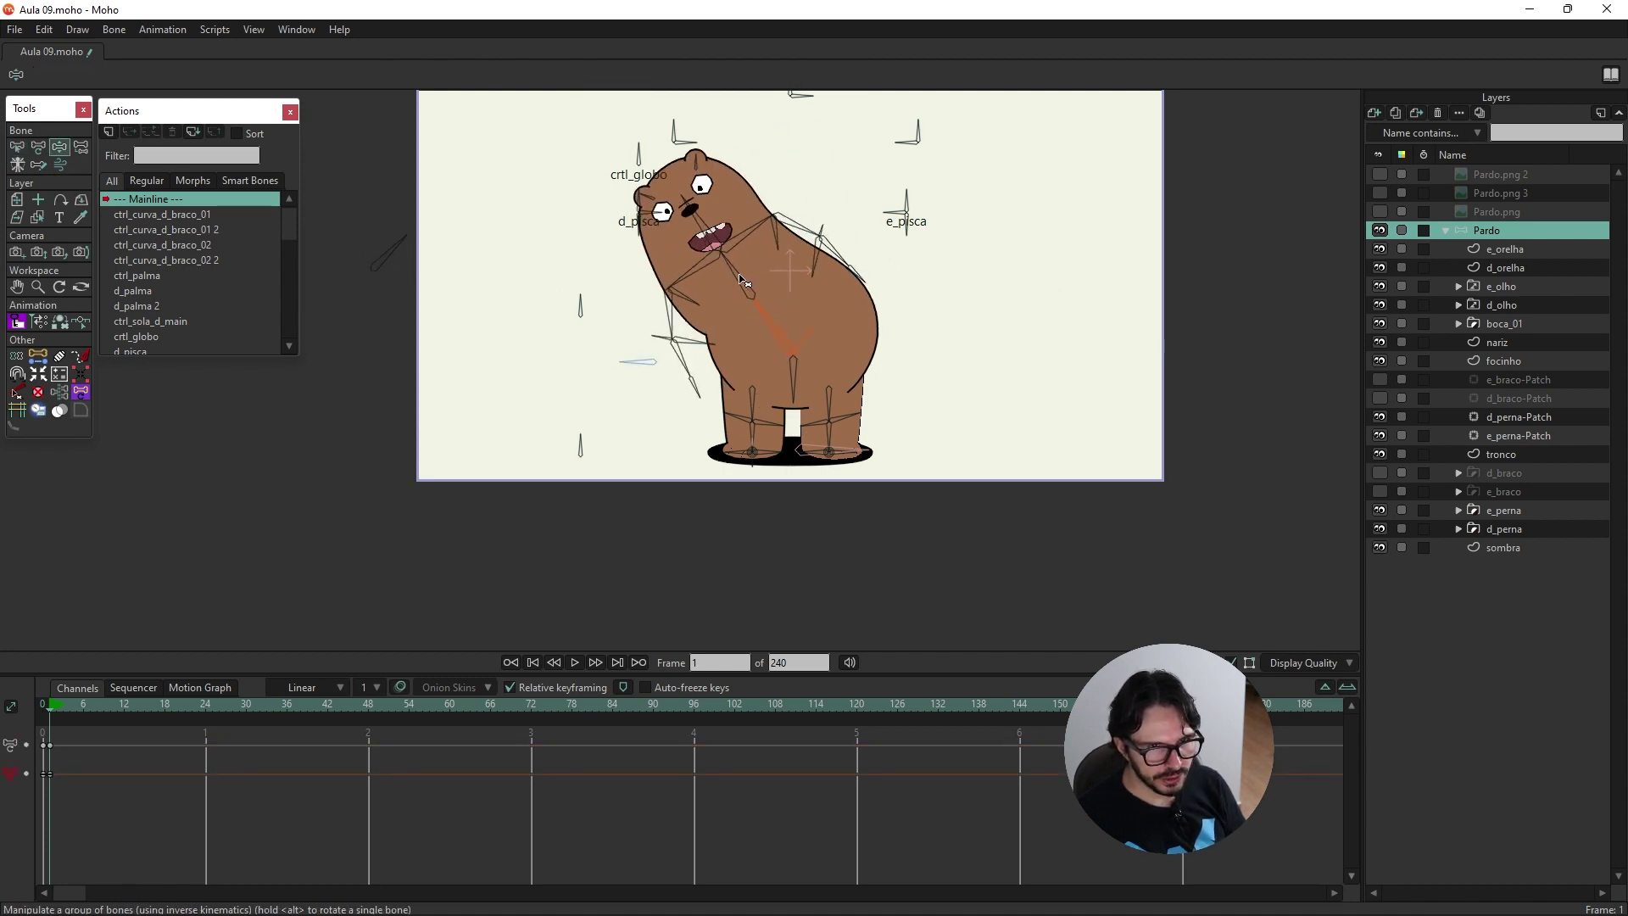
left_click_drag(753, 282, 739, 338)
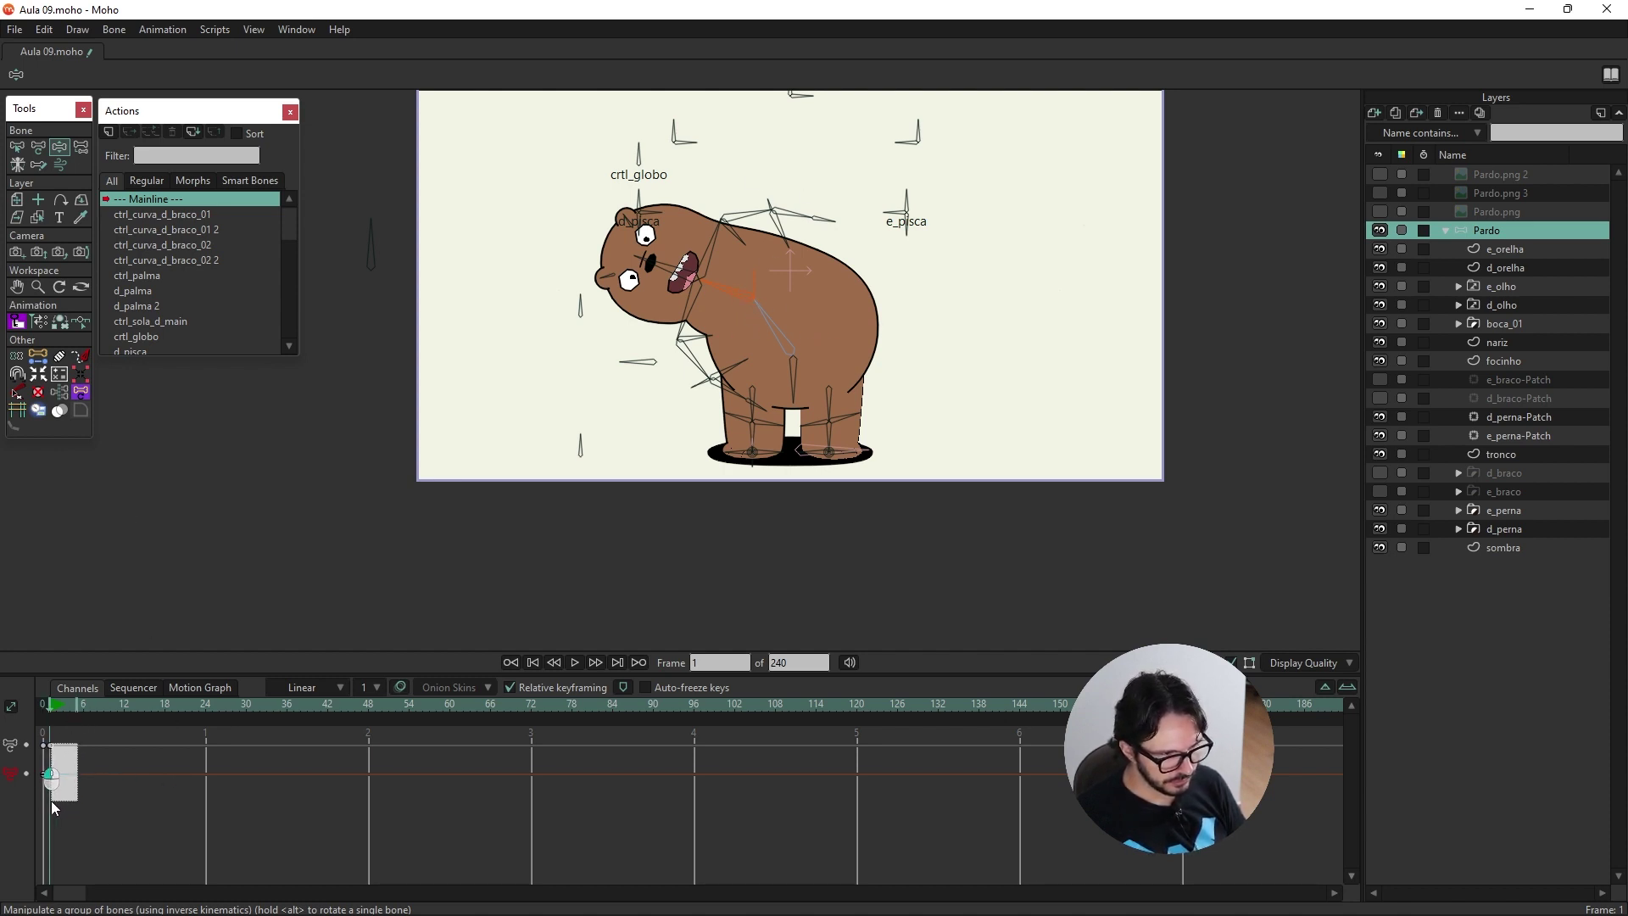
Step: Select the frame 0 keys and bend the bear's body over toward the right
left_click_drag(44, 802, 48, 801)
left_click_drag(771, 330, 666, 320)
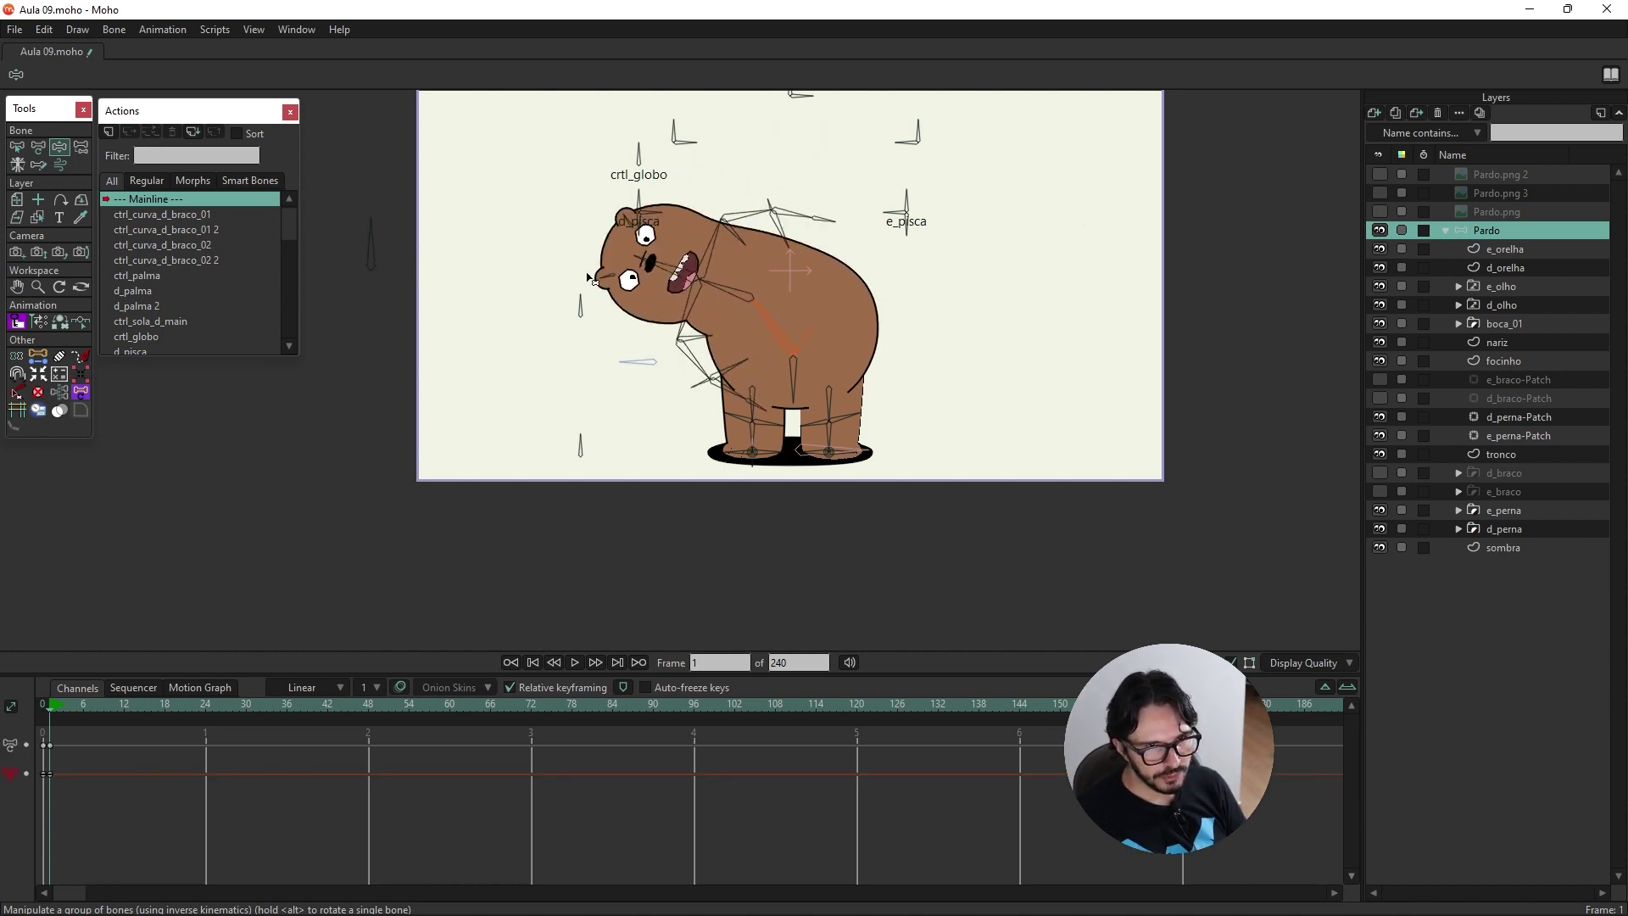
left_click_drag(735, 299, 965, 407)
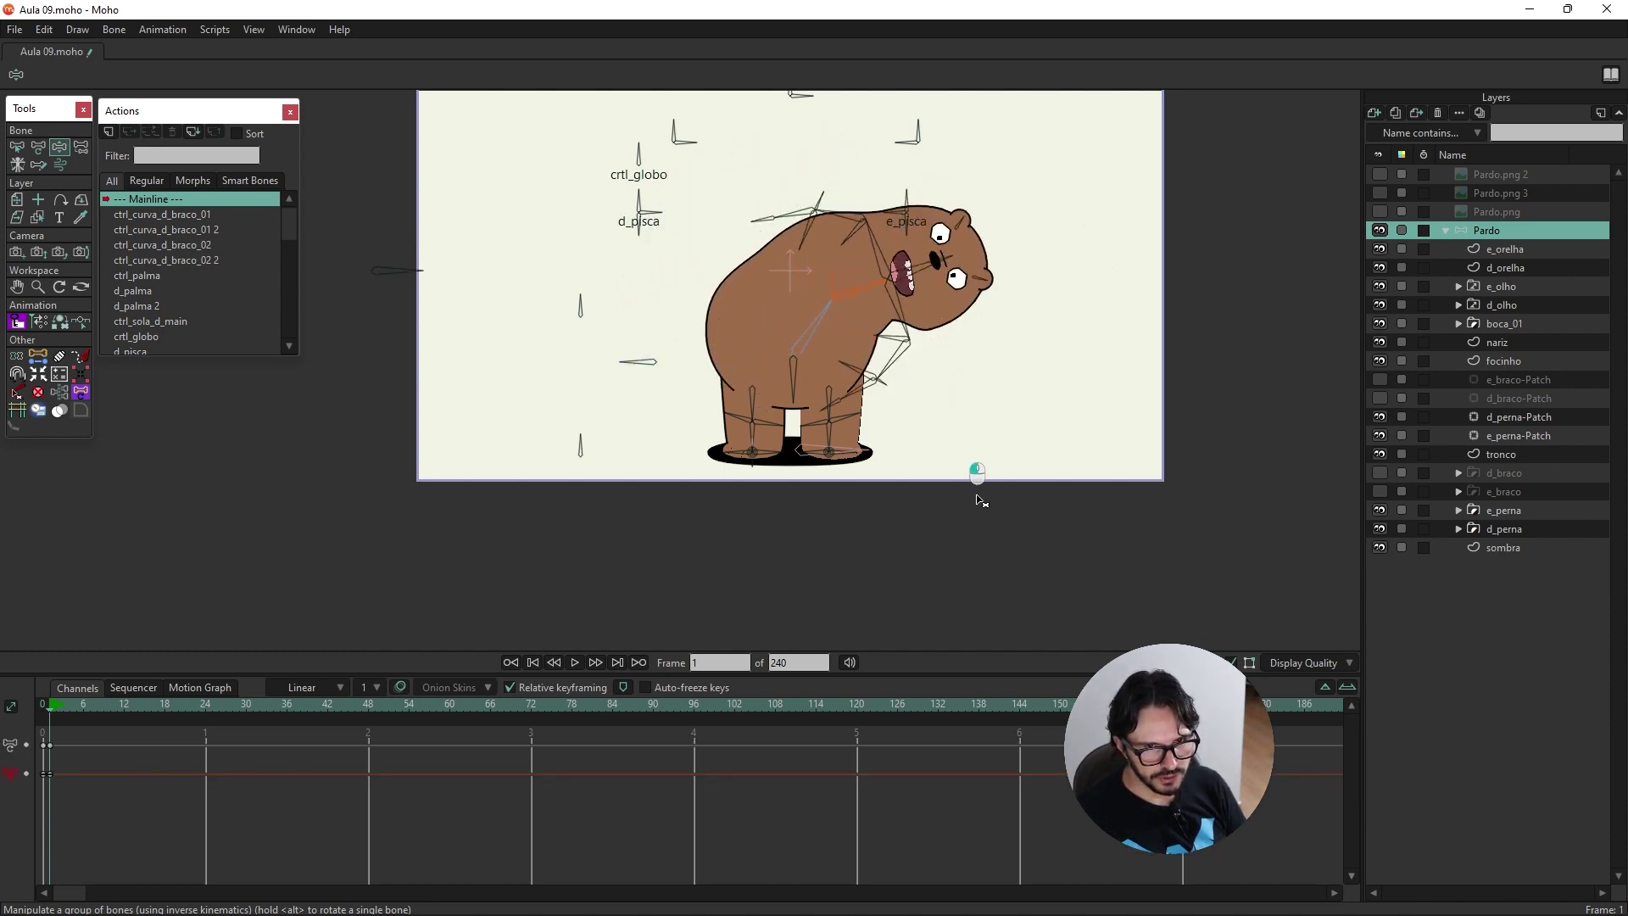
left_click(818, 339)
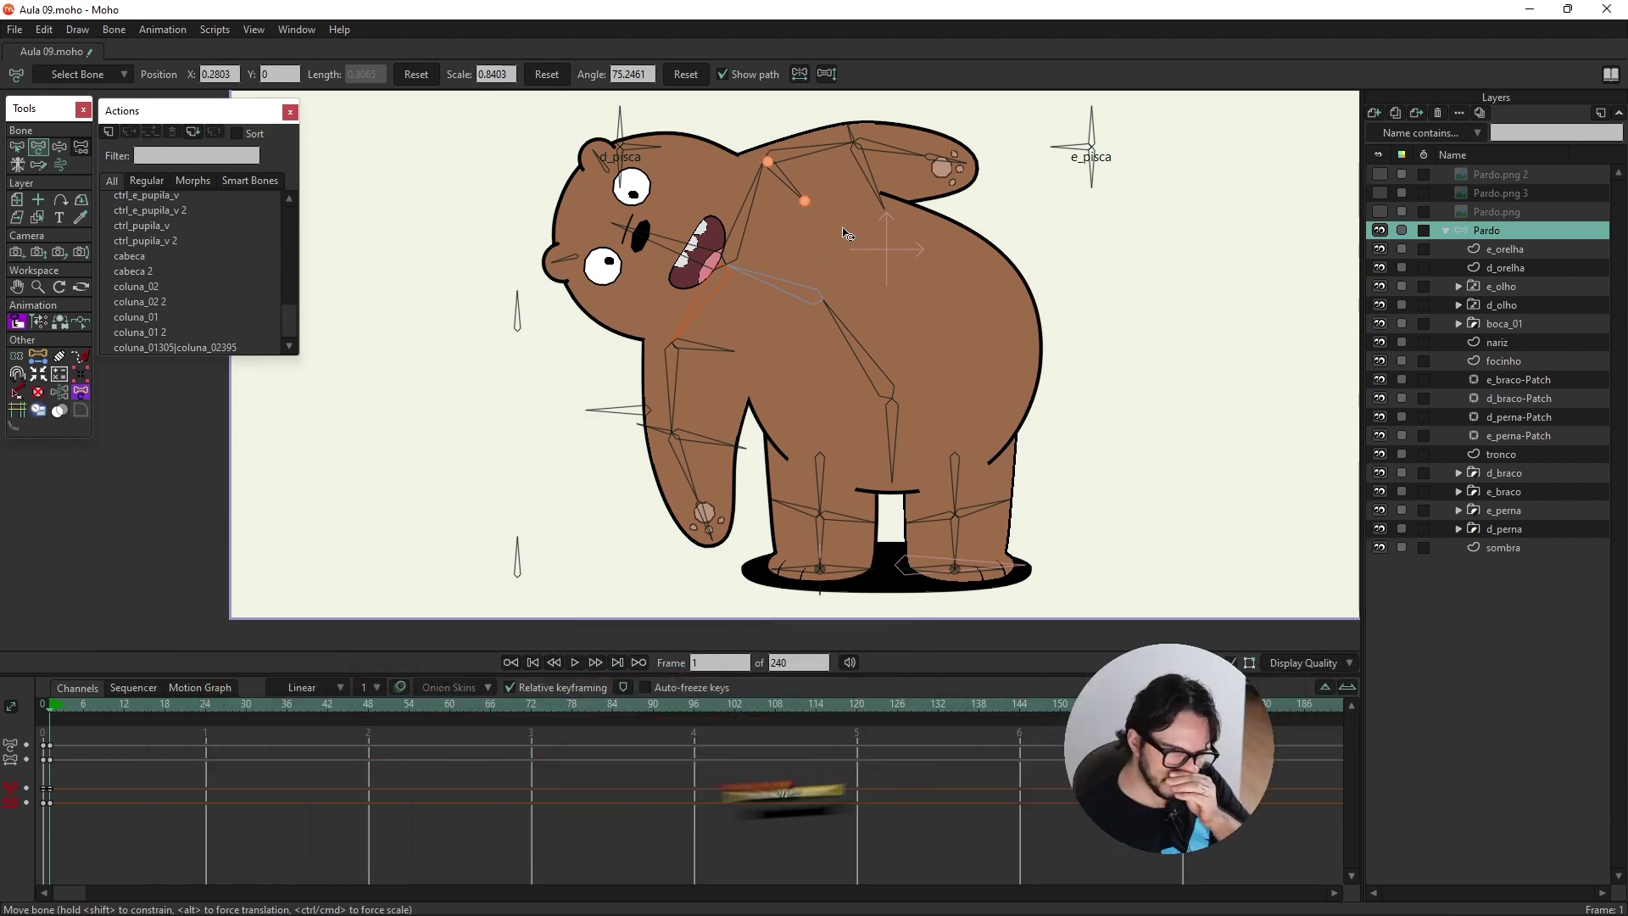
key("z")
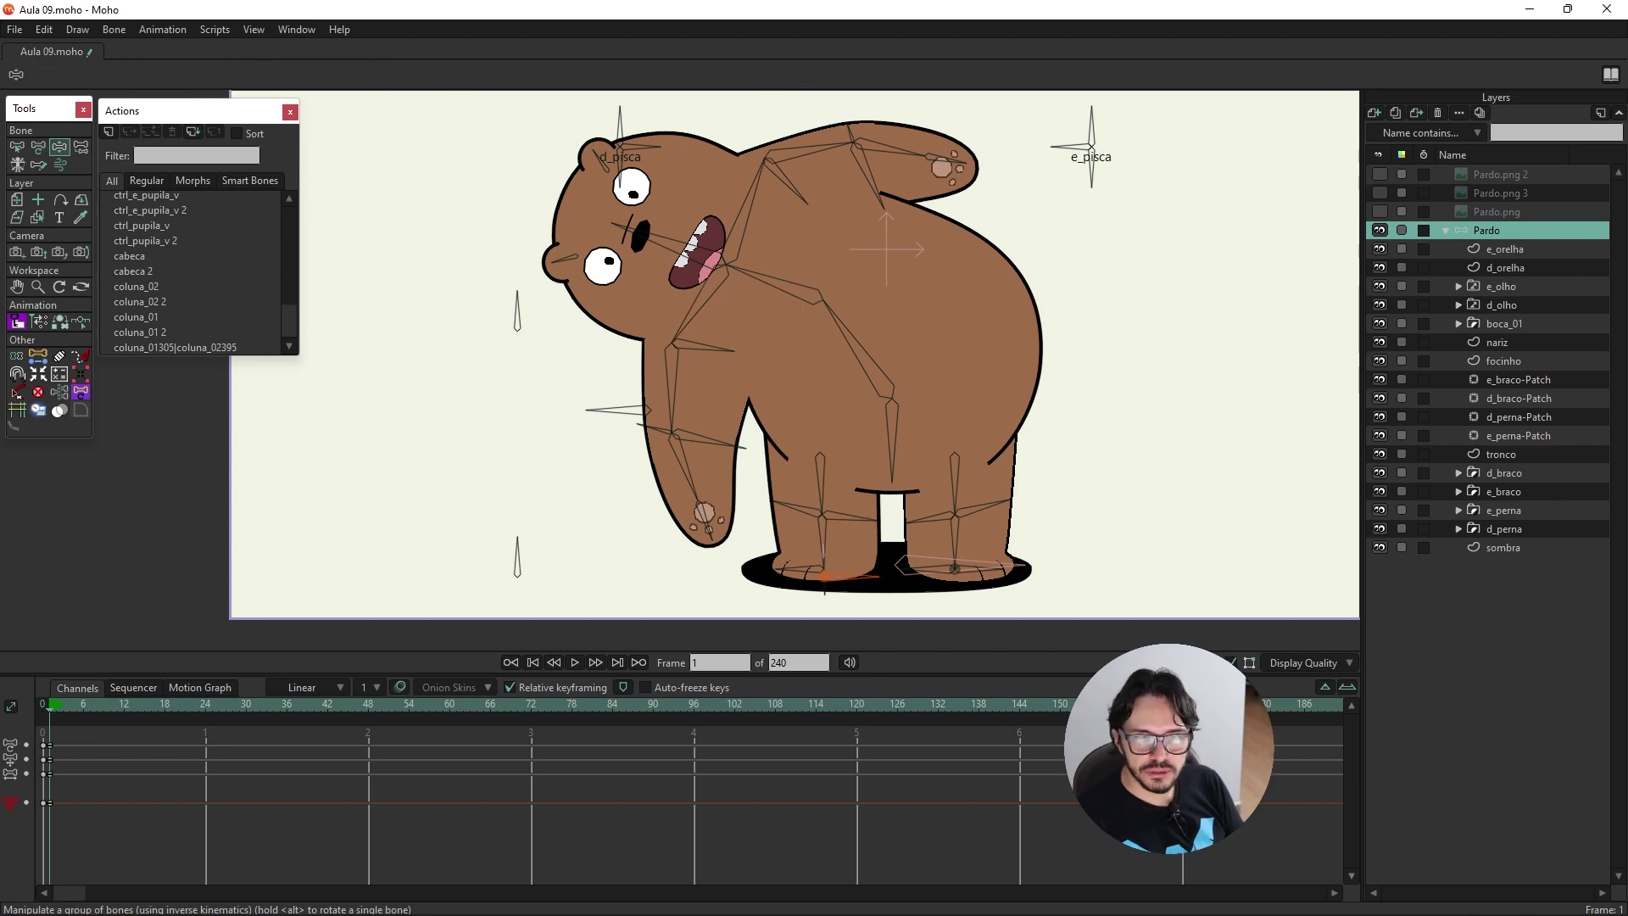